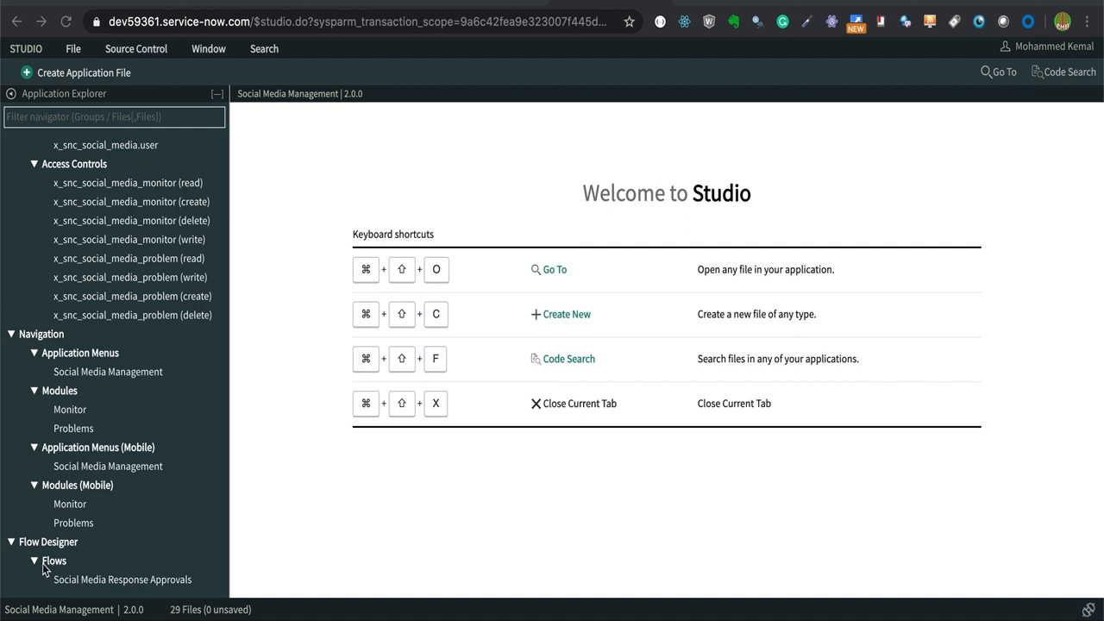
Open the Social Media Response Approvals flow in Flow Designer and widen its window to fill the screen
{"action": "left_click", "coordinate": [107, 586]}
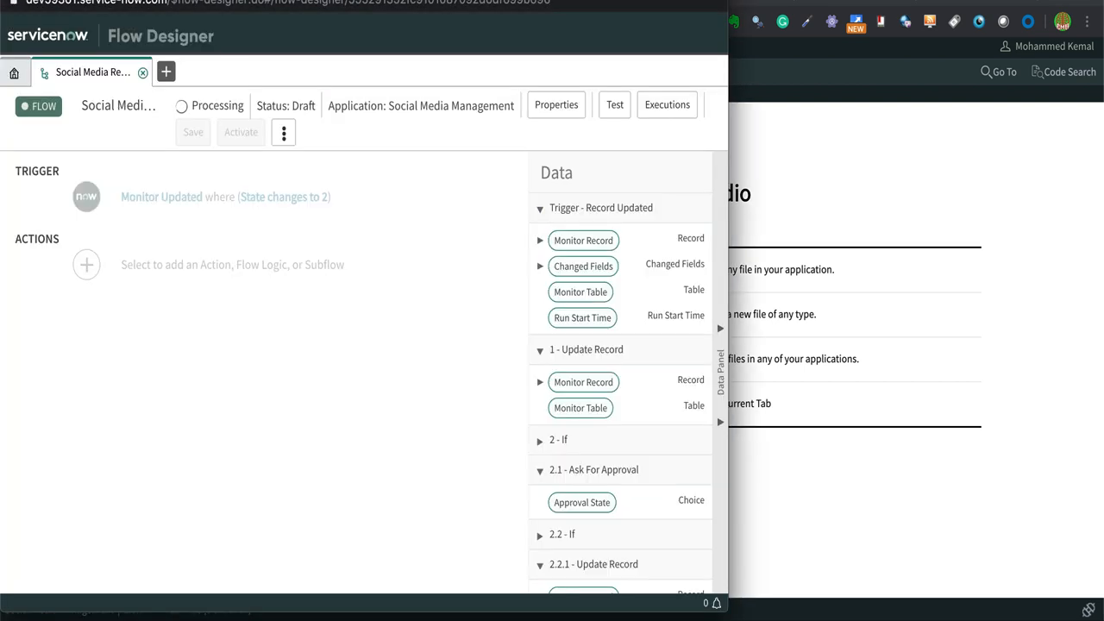
{"action": "mouse_move", "coordinate": [624, 0]}
{"action": "left_mouse_down"}
{"action": "mouse_move", "coordinate": [634, 20]}
{"action": "mouse_move", "coordinate": [621, 51]}
{"action": "mouse_move", "coordinate": [616, 19]}
{"action": "left_mouse_up"}
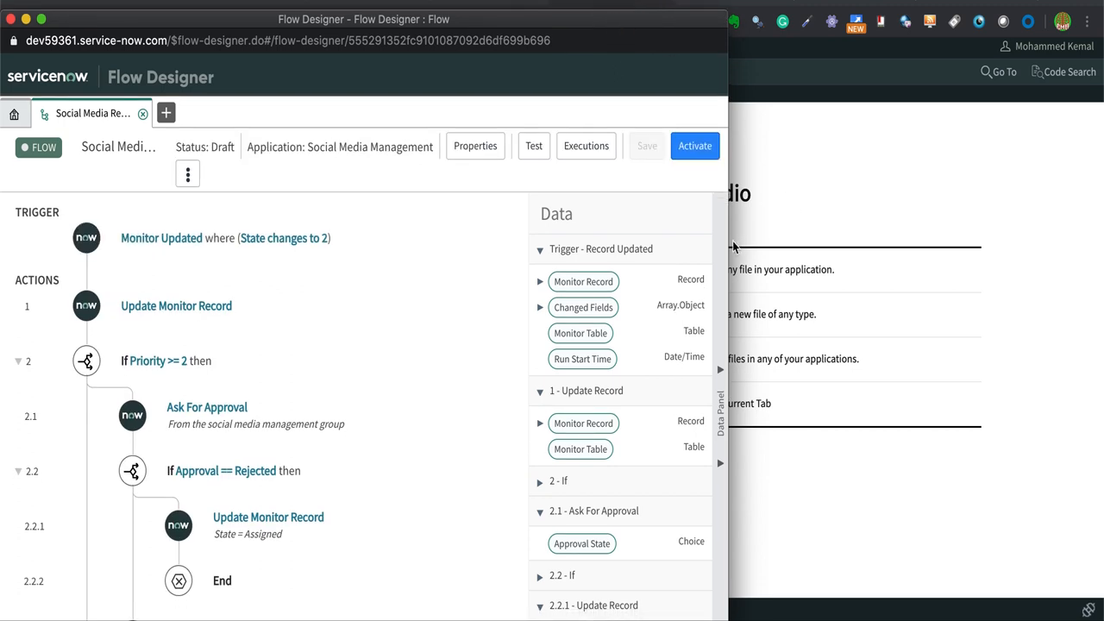
{"action": "left_click_drag", "start_coordinate": [734, 247], "coordinate": [1097, 233]}
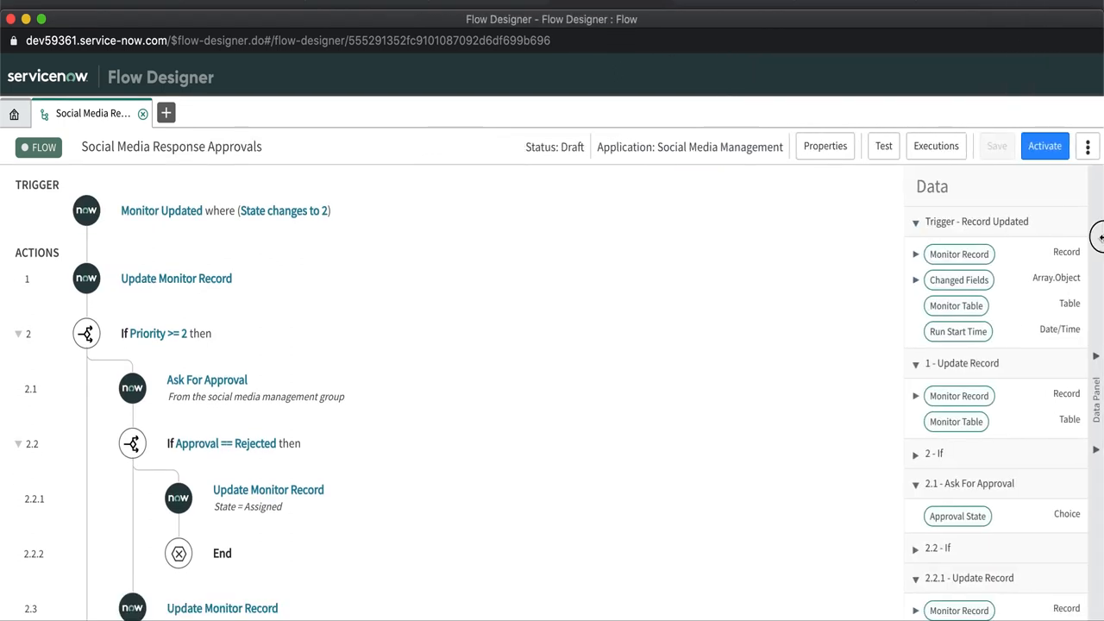
Review the flow's trigger and existing actions, including the priority condition and its approval branch
{"action": "scroll", "coordinate": [417, 301], "scroll_direction": "down", "scroll_amount": 3}
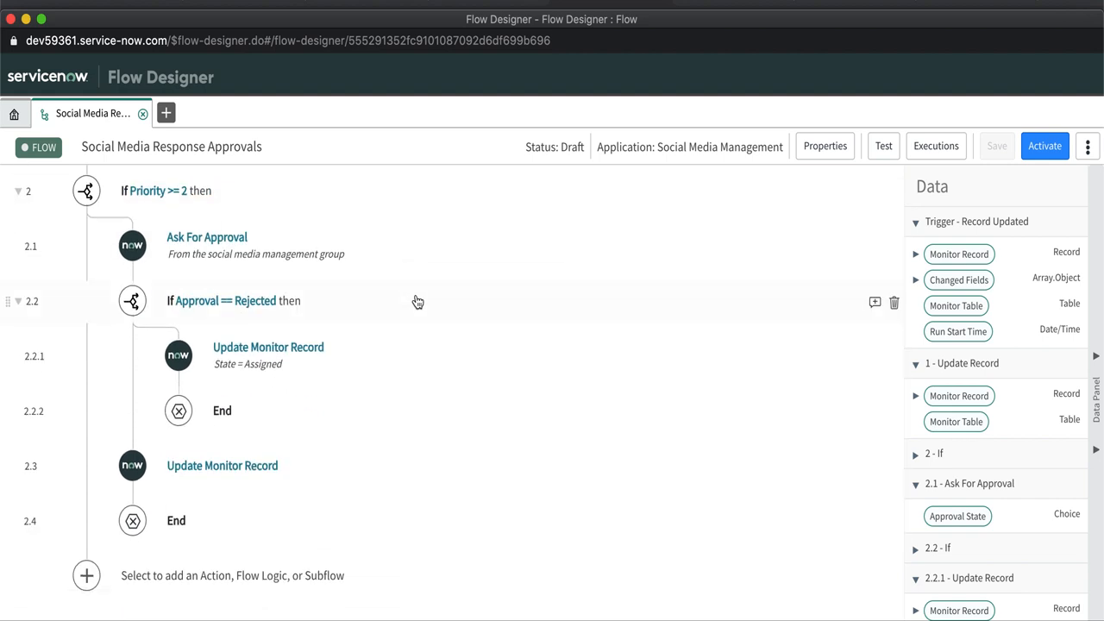
{"action": "scroll", "coordinate": [418, 301], "scroll_direction": "up", "scroll_amount": 3}
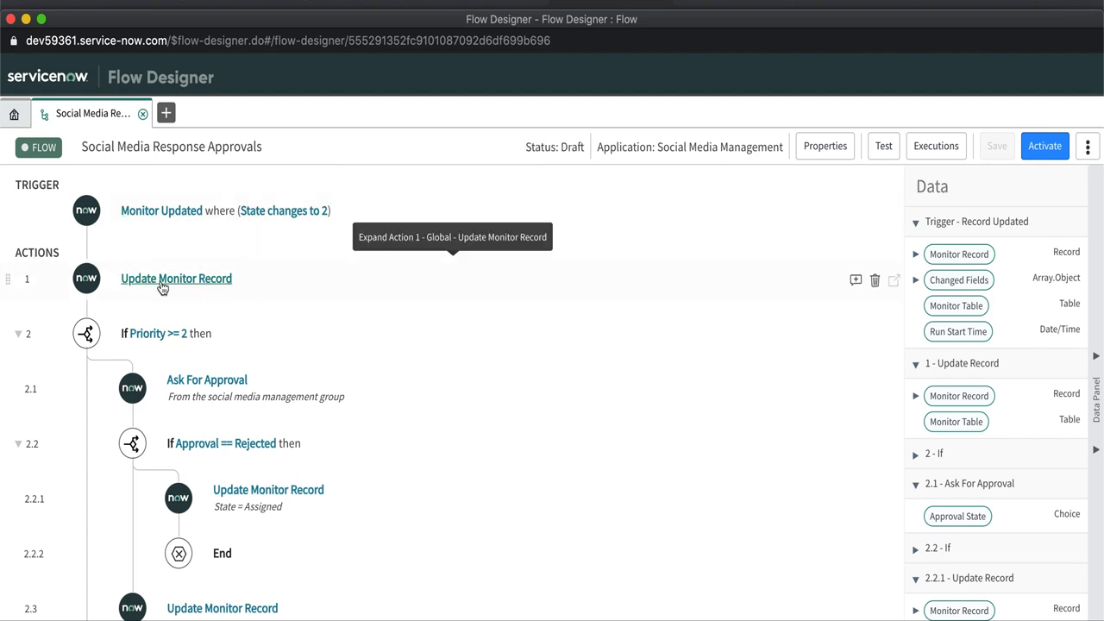
{"action": "scroll", "coordinate": [176, 311], "scroll_direction": "down", "scroll_amount": 2}
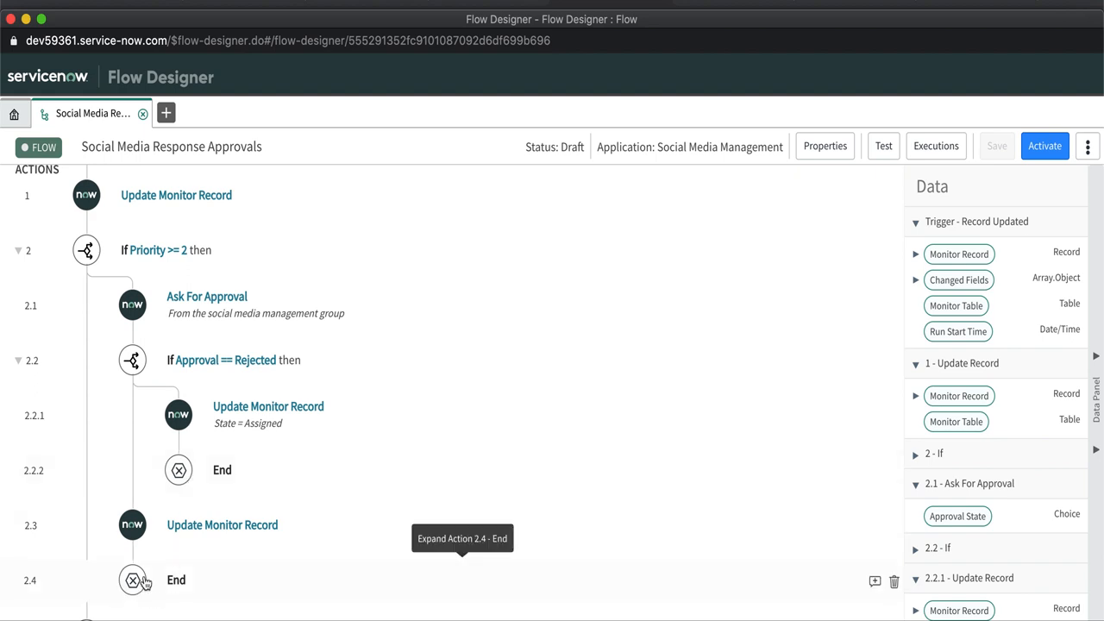
{"action": "scroll", "coordinate": [155, 587], "scroll_direction": "down", "scroll_amount": 3}
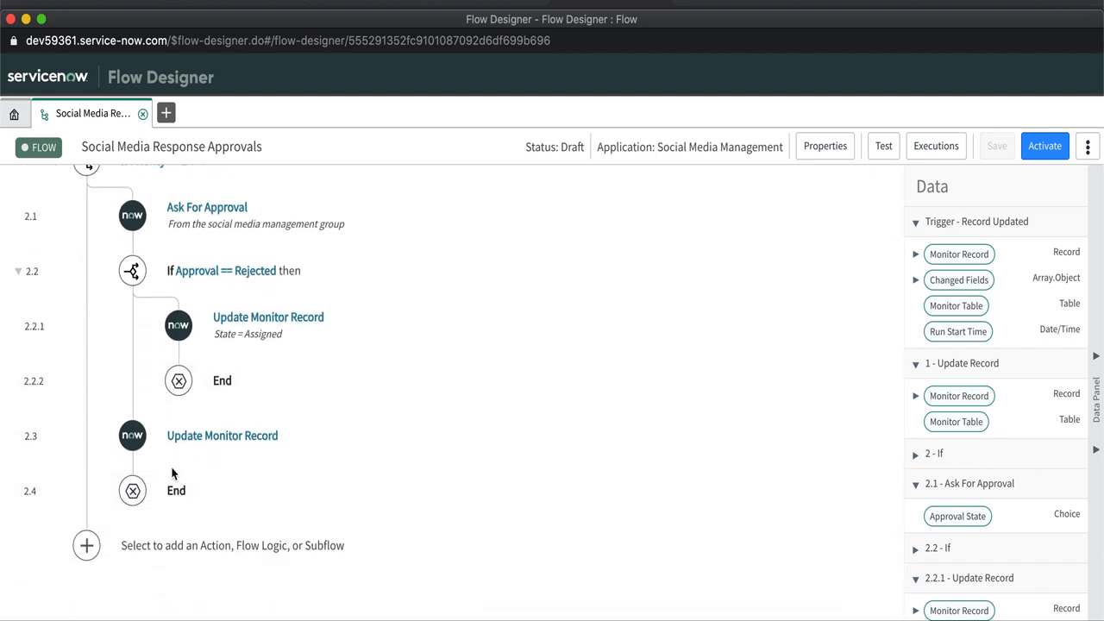
{"action": "scroll", "coordinate": [170, 475], "scroll_direction": "down", "scroll_amount": 1}
{"action": "scroll", "coordinate": [133, 446], "scroll_direction": "up", "scroll_amount": 3}
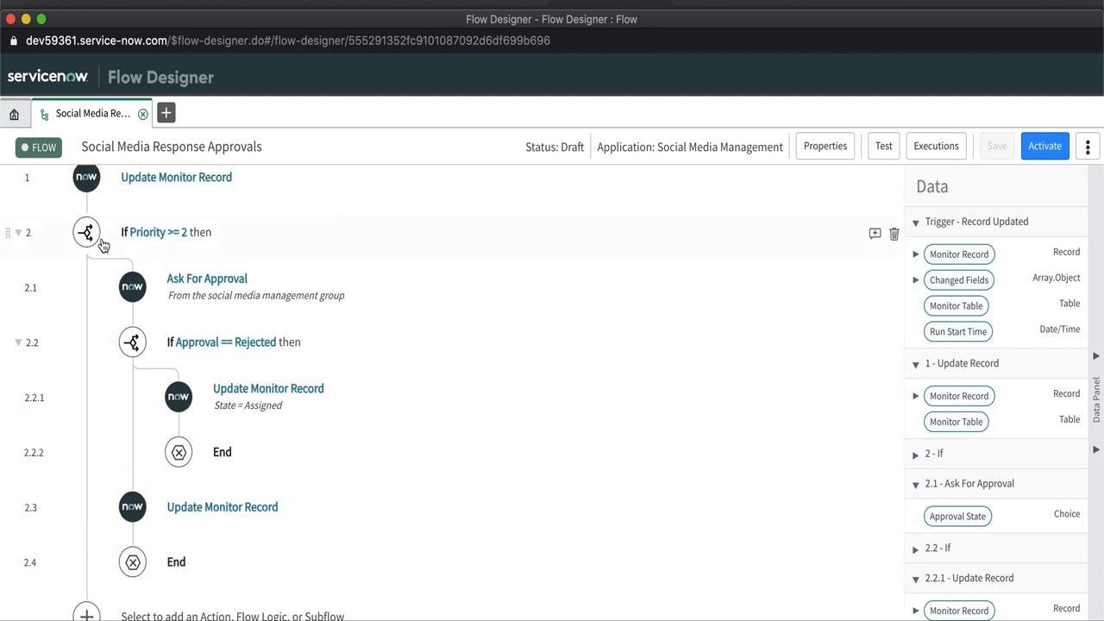
{"action": "scroll", "coordinate": [86, 483], "scroll_direction": "down", "scroll_amount": 3}
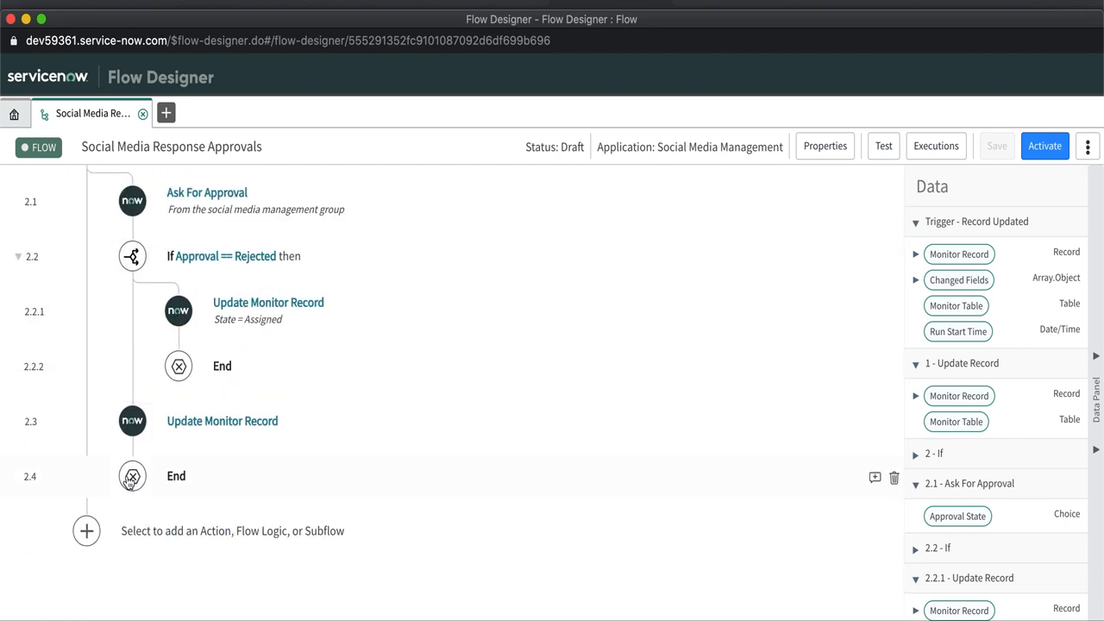
Add a ServiceNow Core Ask For Approval action at the end of the flow, outside the priority condition
{"action": "left_click", "coordinate": [86, 532]}
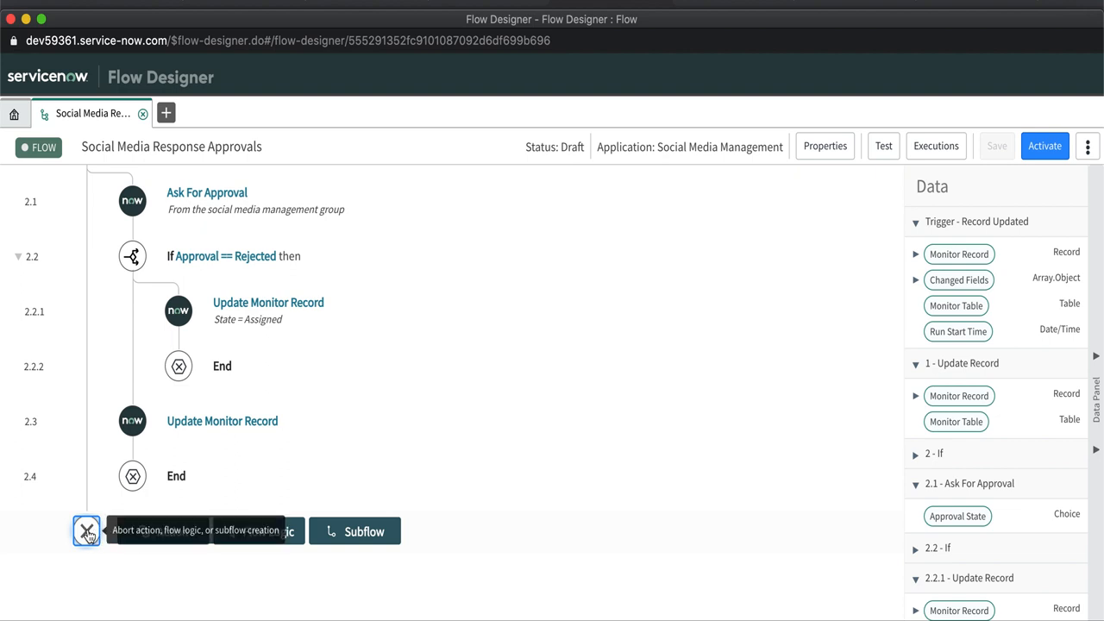
{"action": "scroll", "coordinate": [95, 270], "scroll_direction": "up", "scroll_amount": 2}
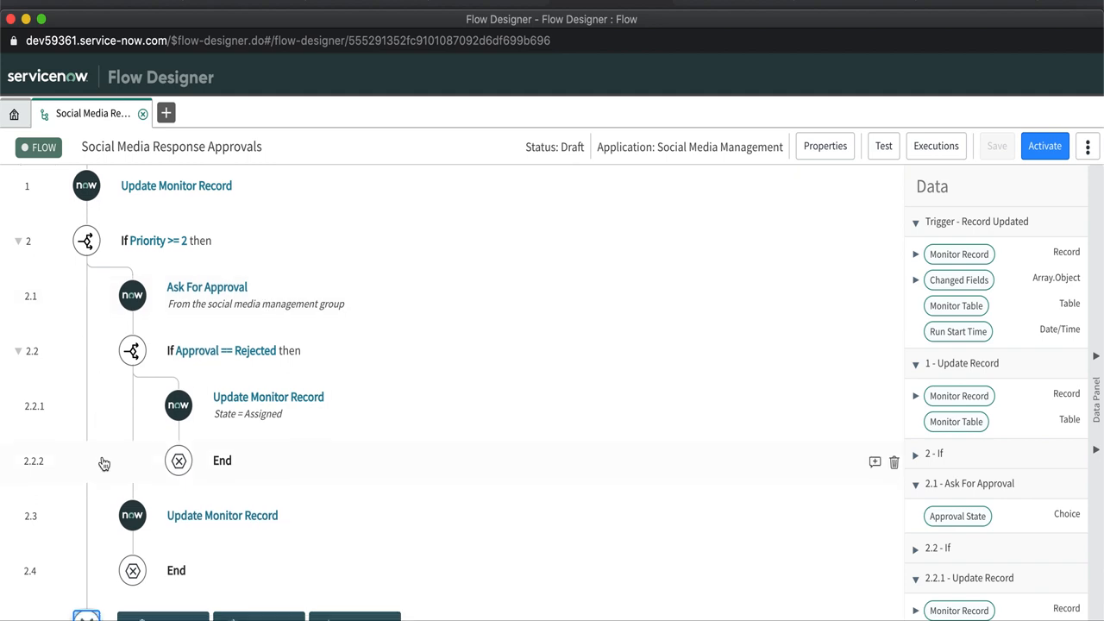
{"action": "scroll", "coordinate": [99, 492], "scroll_direction": "down", "scroll_amount": 2}
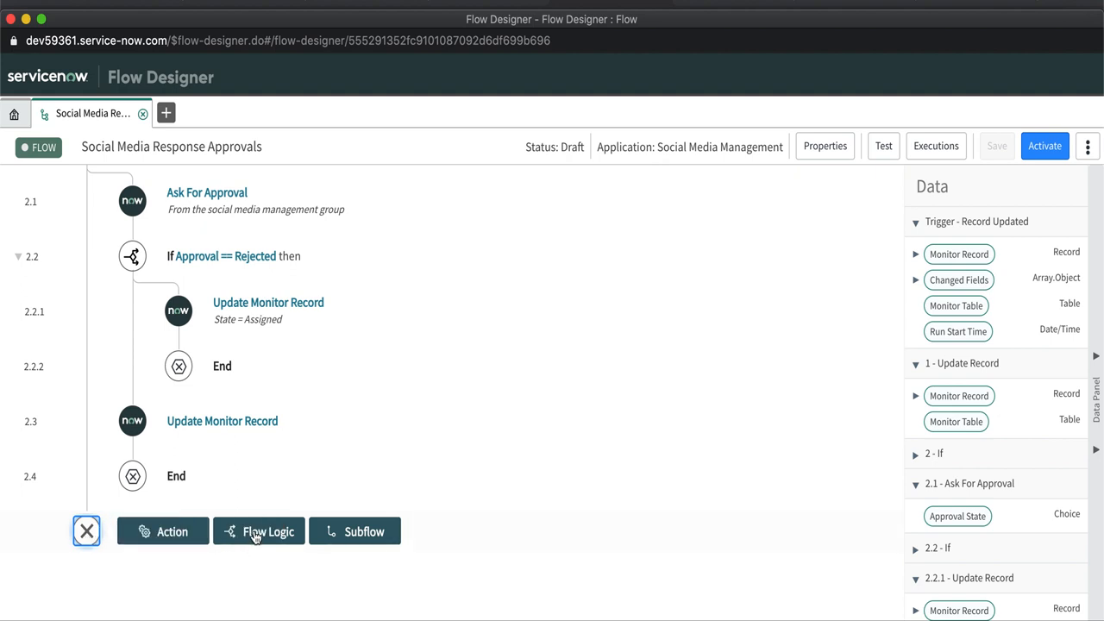
{"action": "left_click", "coordinate": [167, 532]}
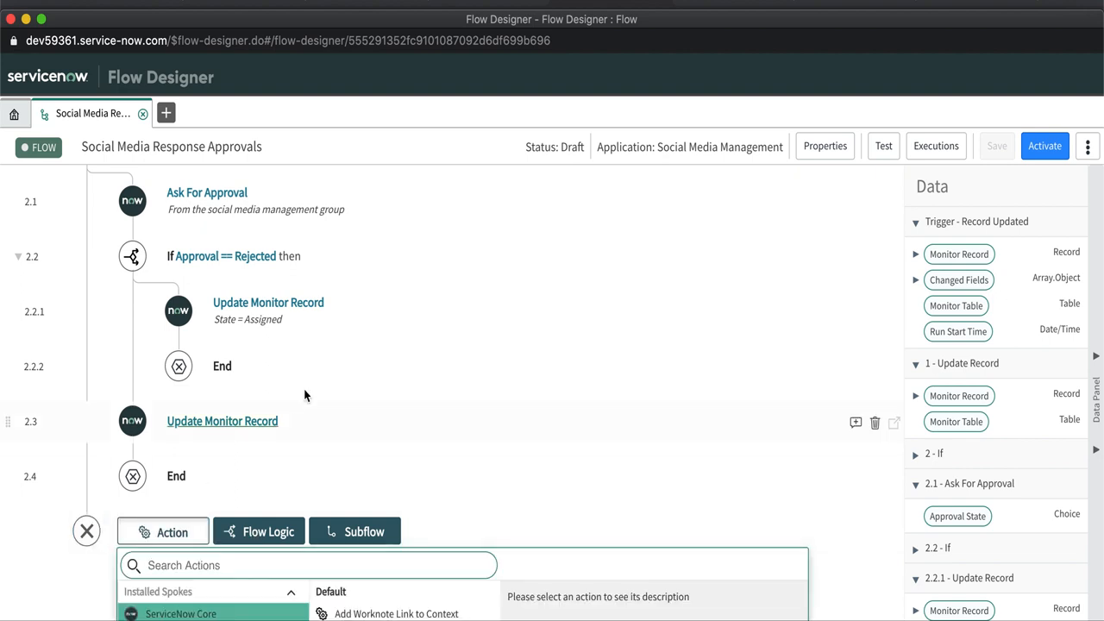
{"action": "scroll", "coordinate": [293, 414], "scroll_direction": "down", "scroll_amount": 3}
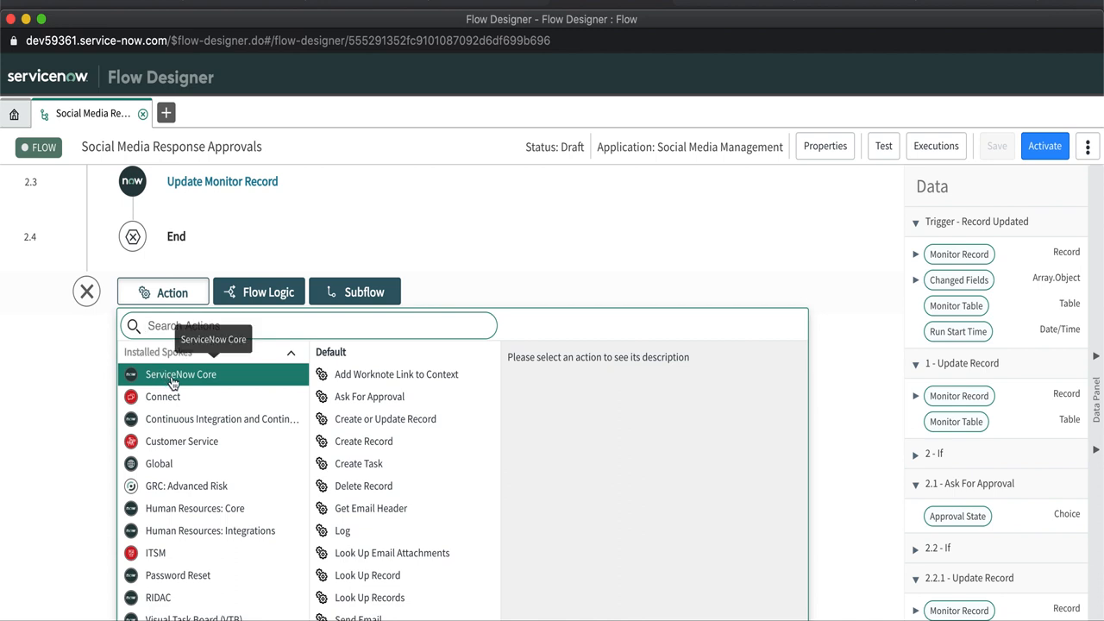
{"action": "left_click", "coordinate": [360, 397]}
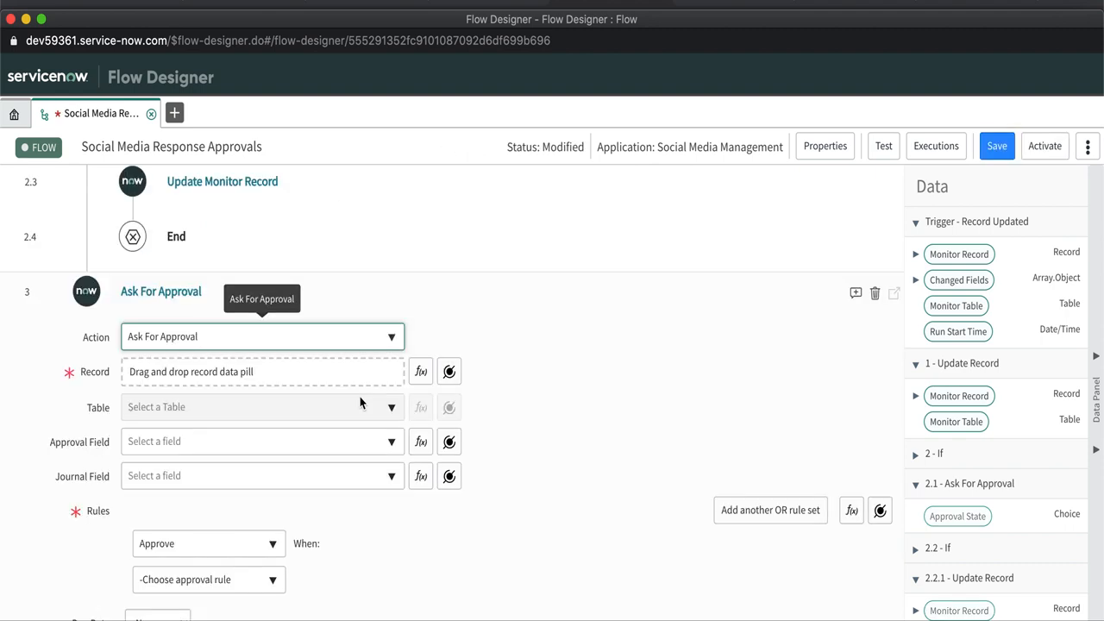
Annotate the new approval action "From the Assignment group's Manager" and set its Record to the trigger's Monitor Record
{"action": "left_click", "coordinate": [855, 293]}
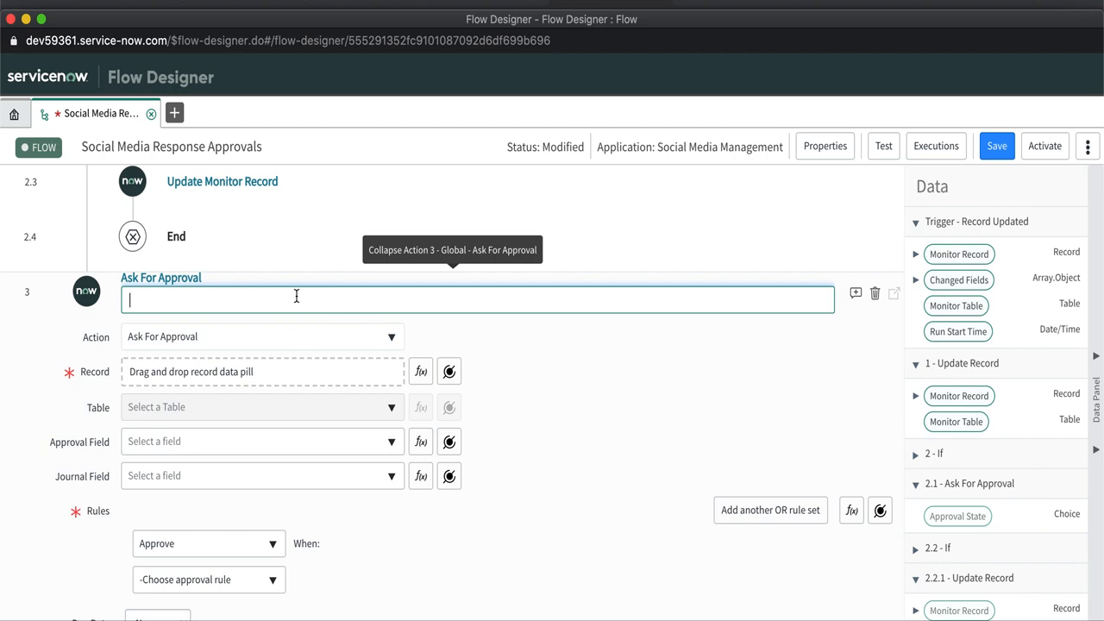
{"action": "type", "text": "From the Assignment group"}
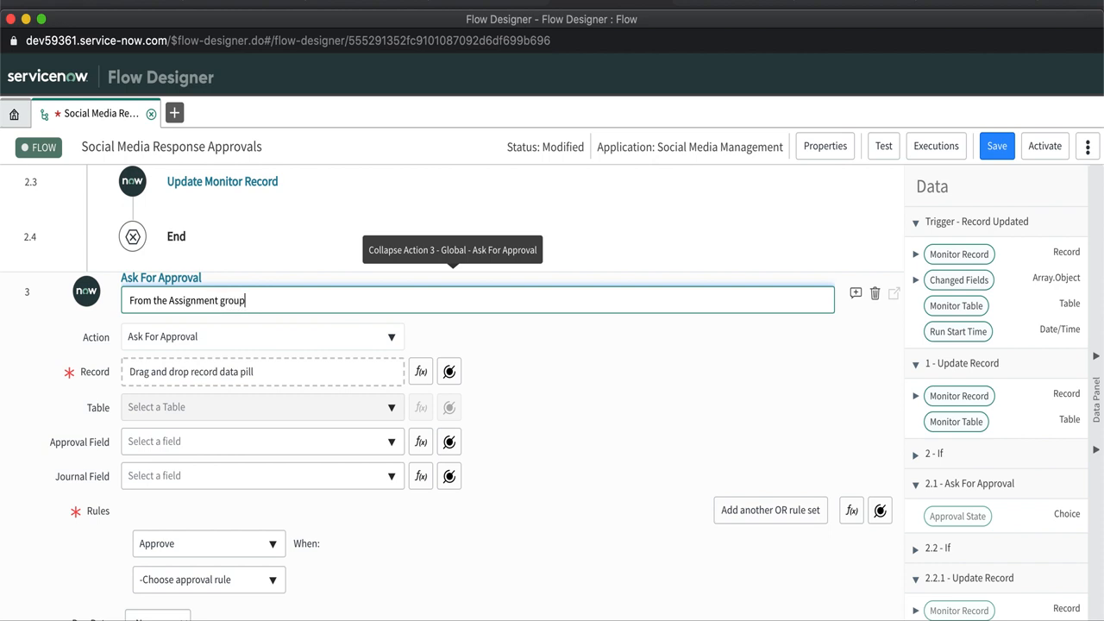
{"action": "type", "text": "'s Manager"}
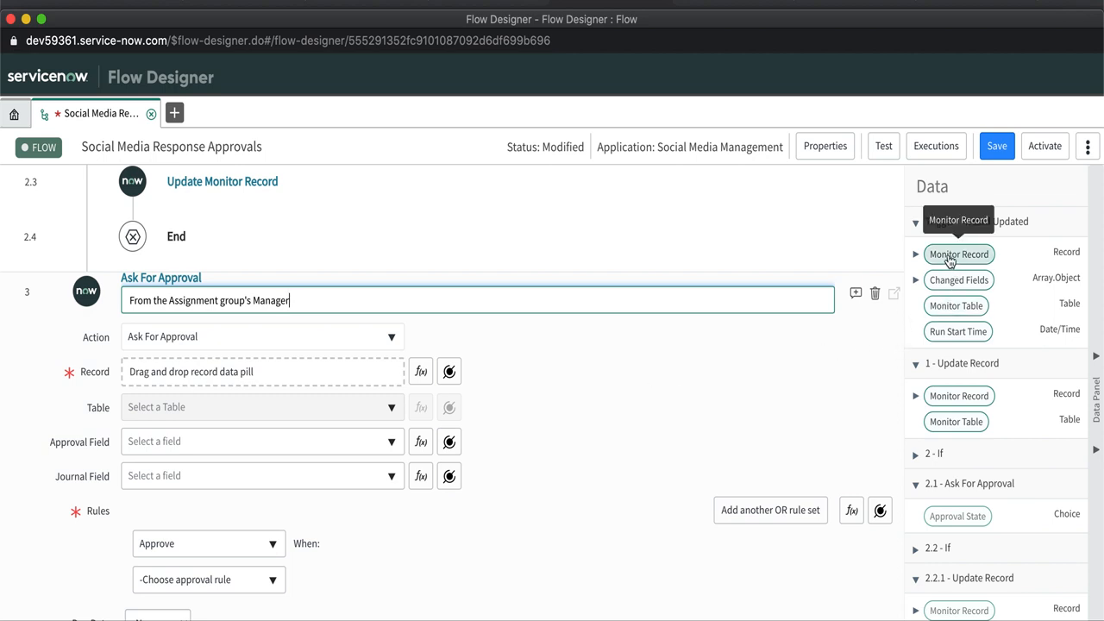
{"action": "left_click_drag", "start_coordinate": [952, 260], "coordinate": [259, 376]}
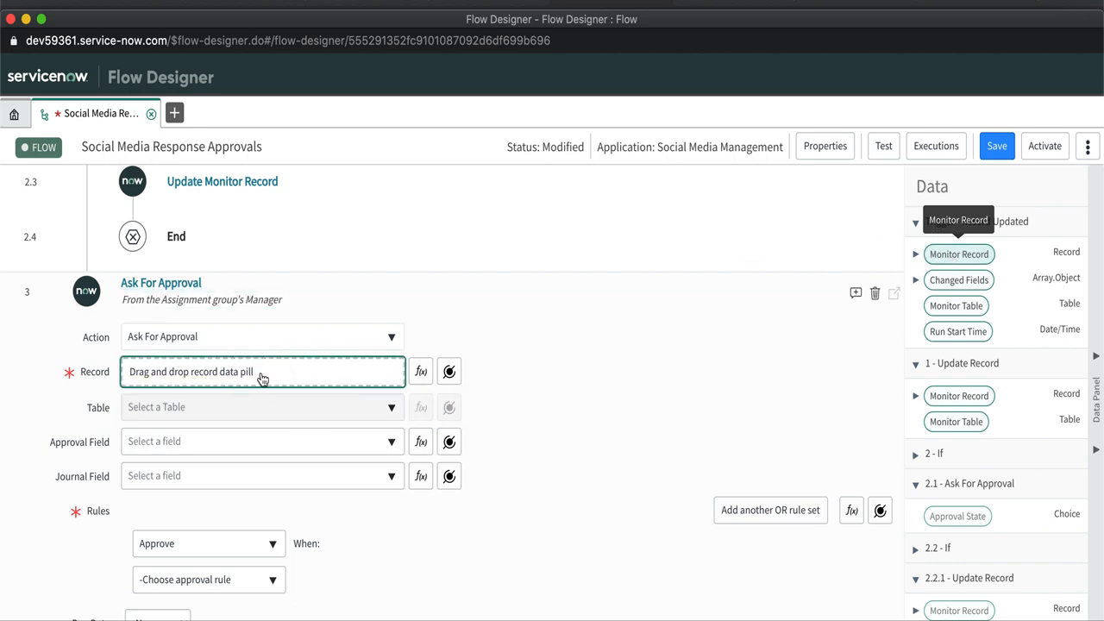
Set the approval rule to Approve when Anyone approves
{"action": "scroll", "coordinate": [123, 407], "scroll_direction": "down", "scroll_amount": 3}
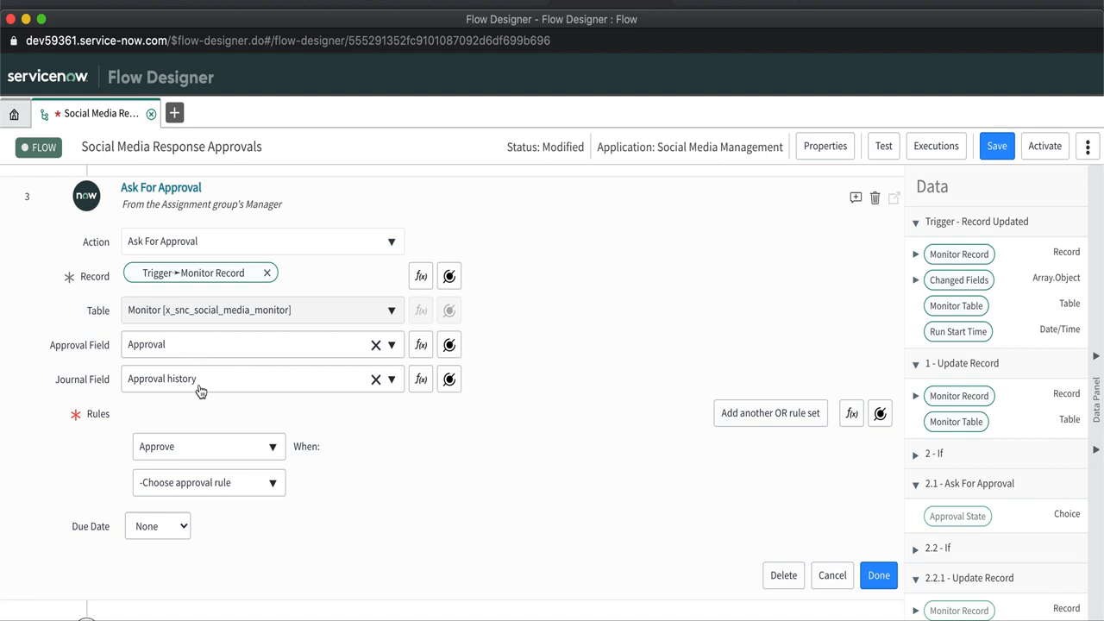
{"action": "scroll", "coordinate": [199, 391], "scroll_direction": "down", "scroll_amount": 1}
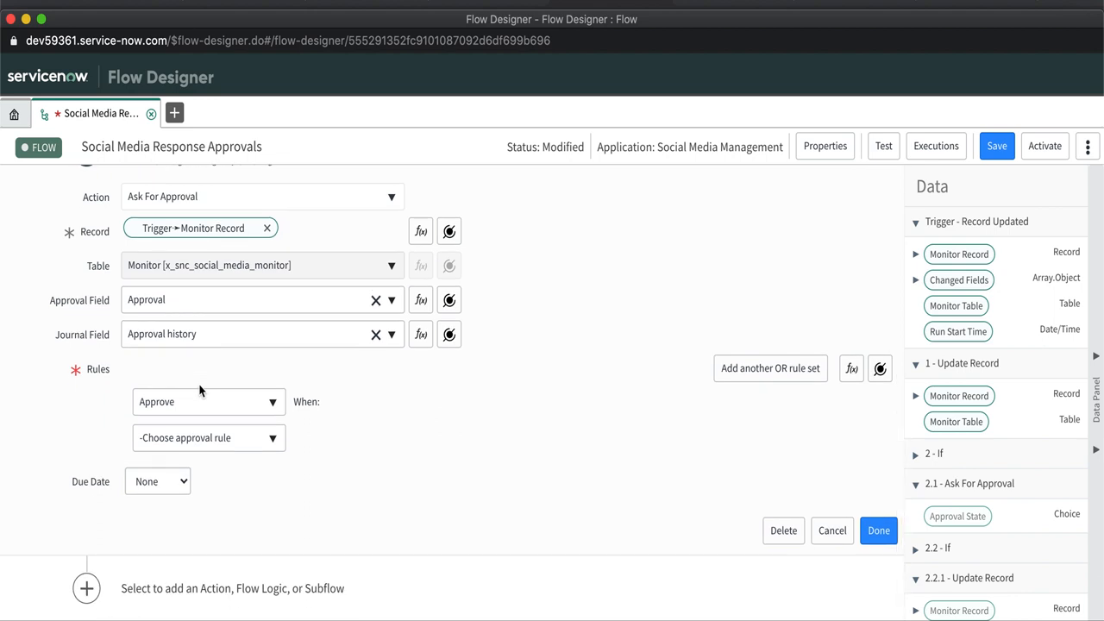
{"action": "scroll", "coordinate": [199, 391], "scroll_direction": "down", "scroll_amount": 1}
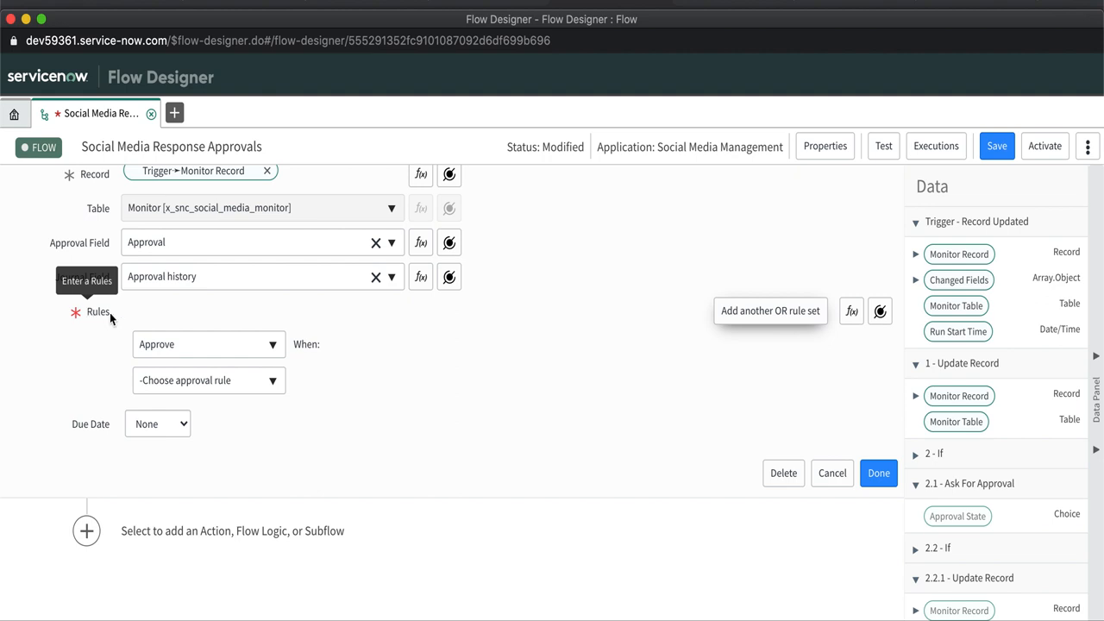
{"action": "left_click", "coordinate": [273, 348]}
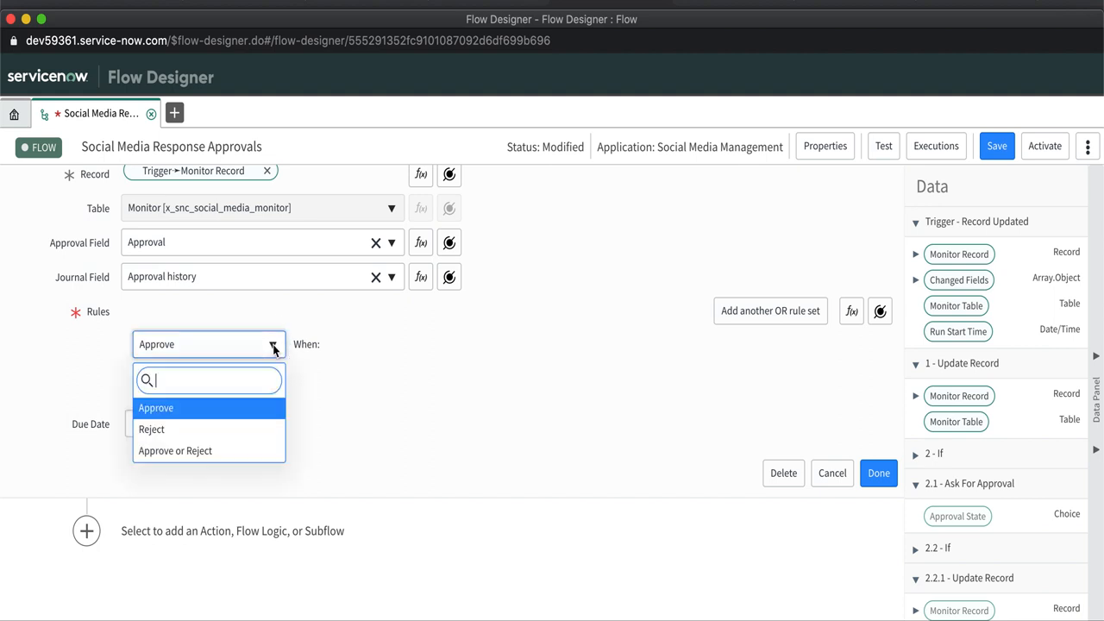
{"action": "left_click", "coordinate": [153, 410]}
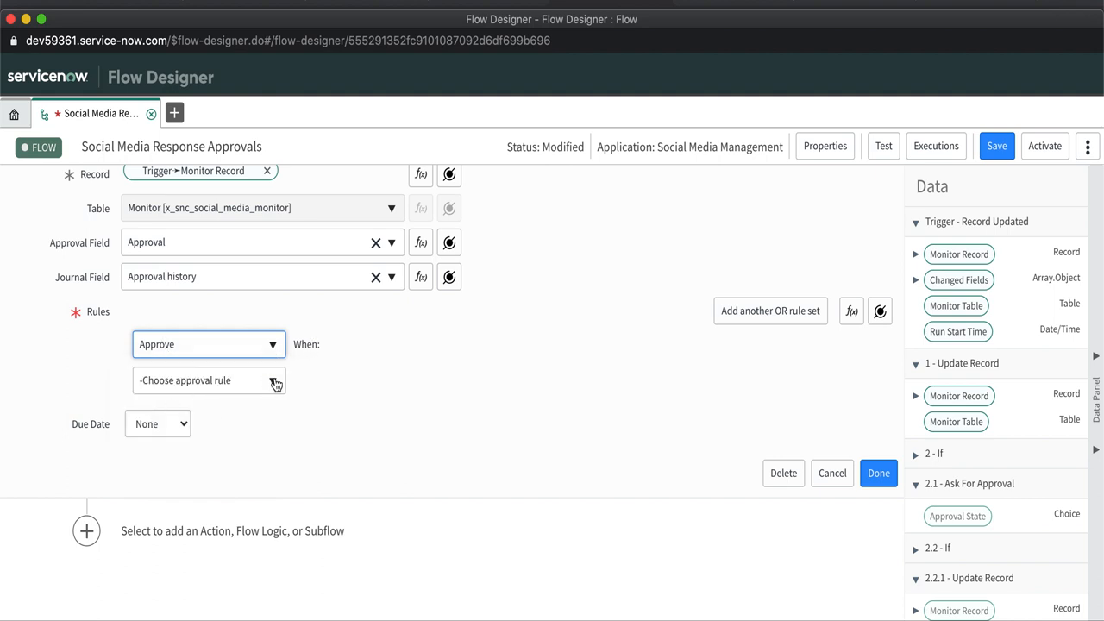
{"action": "left_click", "coordinate": [273, 383]}
{"action": "left_click", "coordinate": [179, 473]}
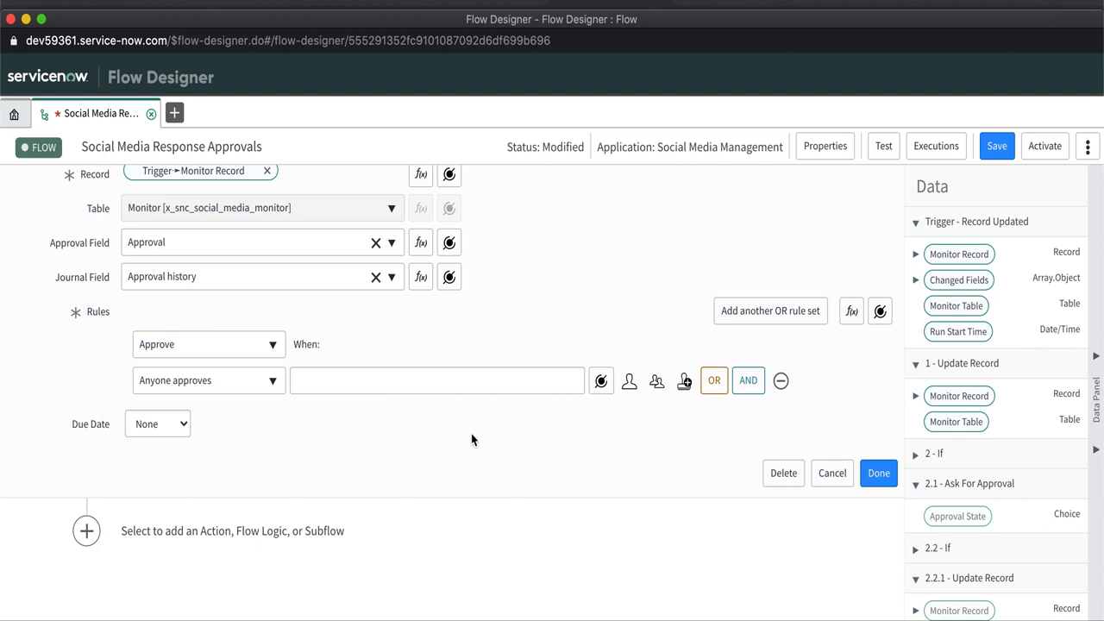
Set the rule's approver to the Manager of the Assignment group on the trigger's Monitor Record
{"action": "left_click", "coordinate": [602, 384]}
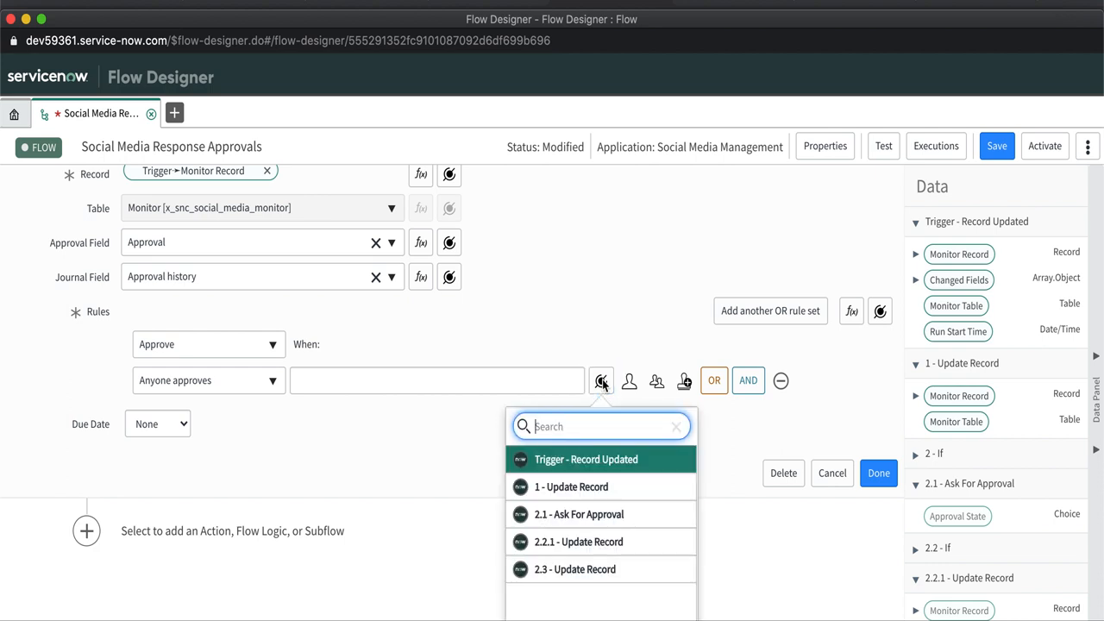
{"action": "left_click", "coordinate": [667, 463]}
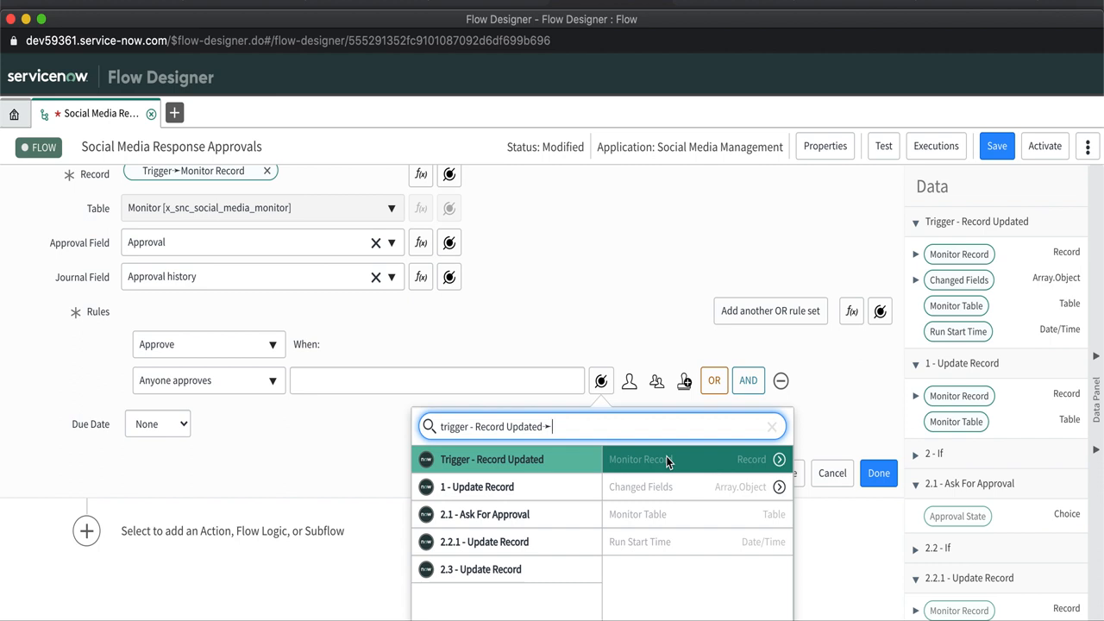
{"action": "left_click", "coordinate": [780, 463]}
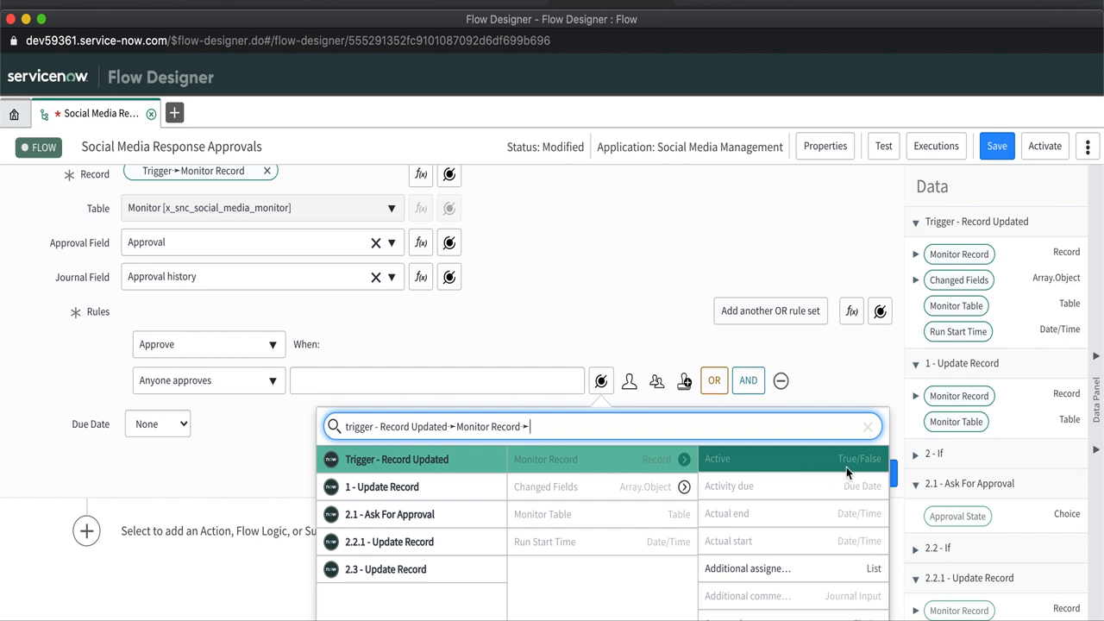
{"action": "scroll", "coordinate": [854, 466], "scroll_direction": "down", "scroll_amount": 4}
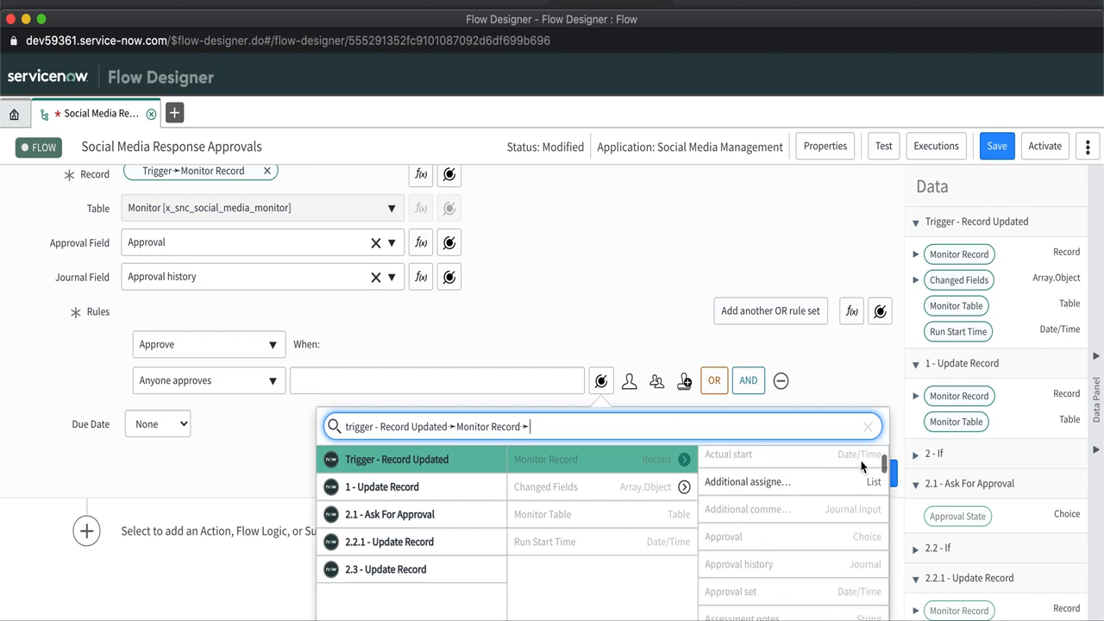
{"action": "scroll", "coordinate": [800, 509], "scroll_direction": "down", "scroll_amount": 4}
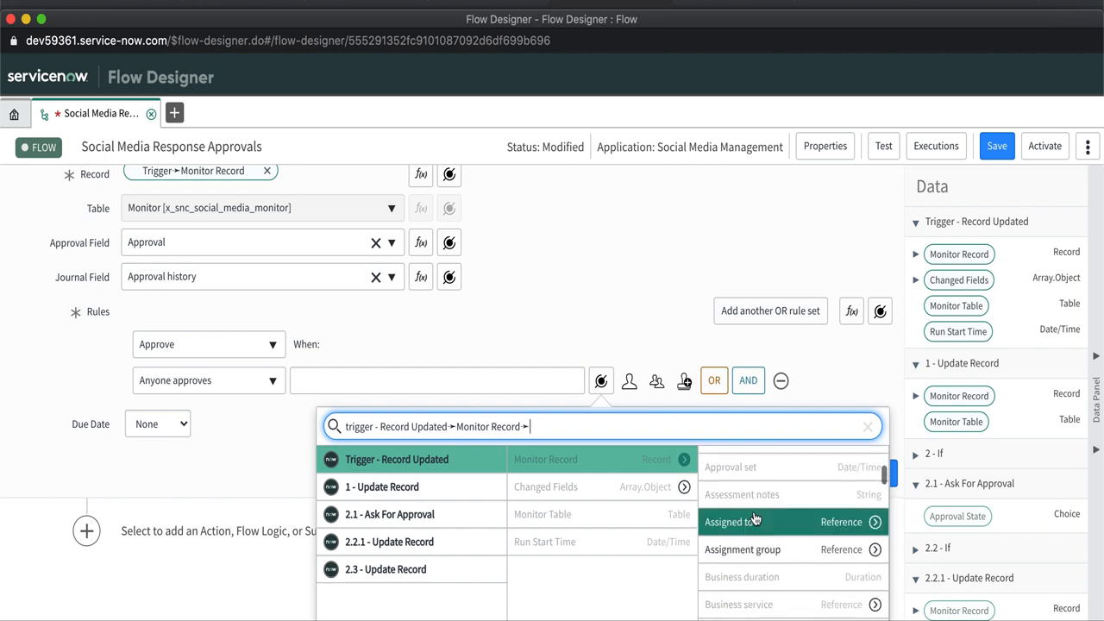
{"action": "left_click", "coordinate": [874, 549]}
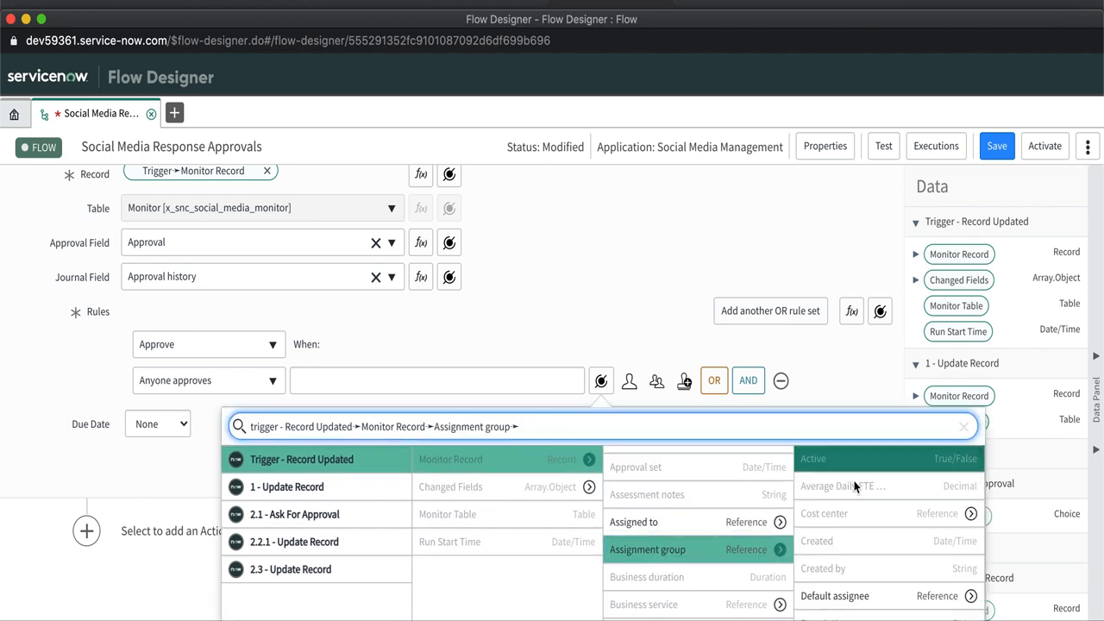
{"action": "scroll", "coordinate": [884, 516], "scroll_direction": "down", "scroll_amount": 2}
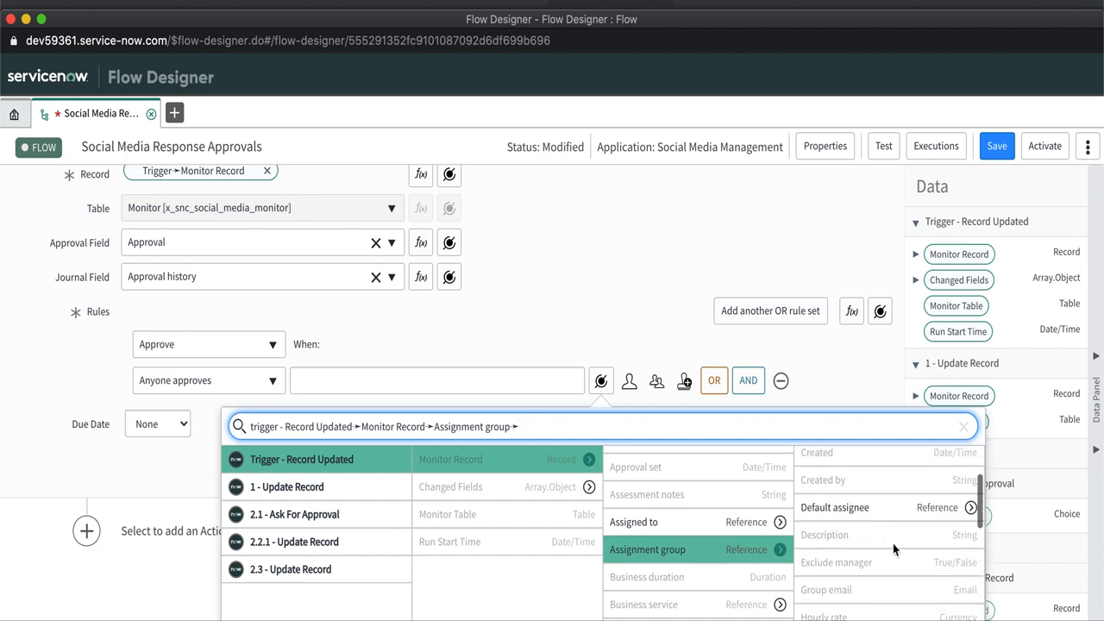
{"action": "scroll", "coordinate": [893, 544], "scroll_direction": "down", "scroll_amount": 3}
{"action": "scroll", "coordinate": [893, 544], "scroll_direction": "down", "scroll_amount": 1}
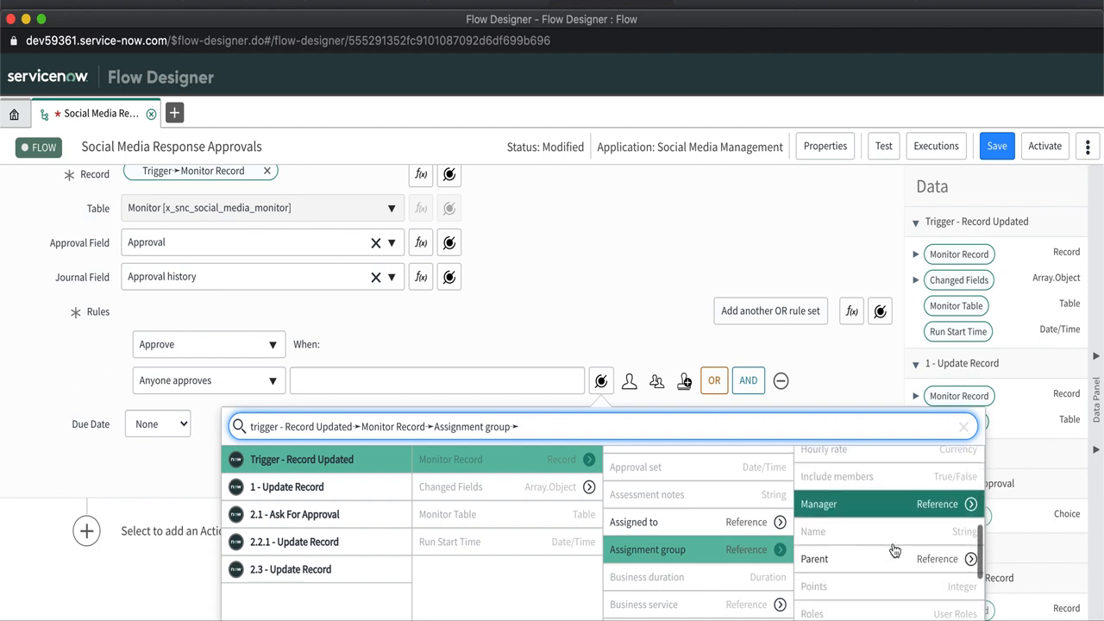
{"action": "left_click", "coordinate": [941, 505]}
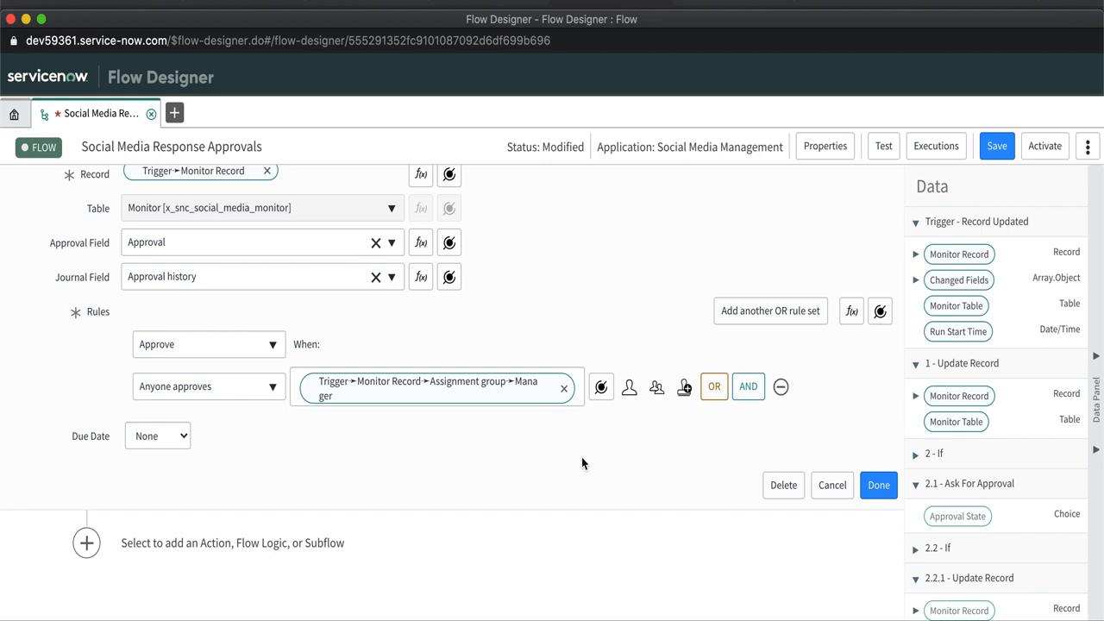
Add another OR rule set to the approval action and set it to Reject when Anyone rejects
{"action": "left_click", "coordinate": [761, 315]}
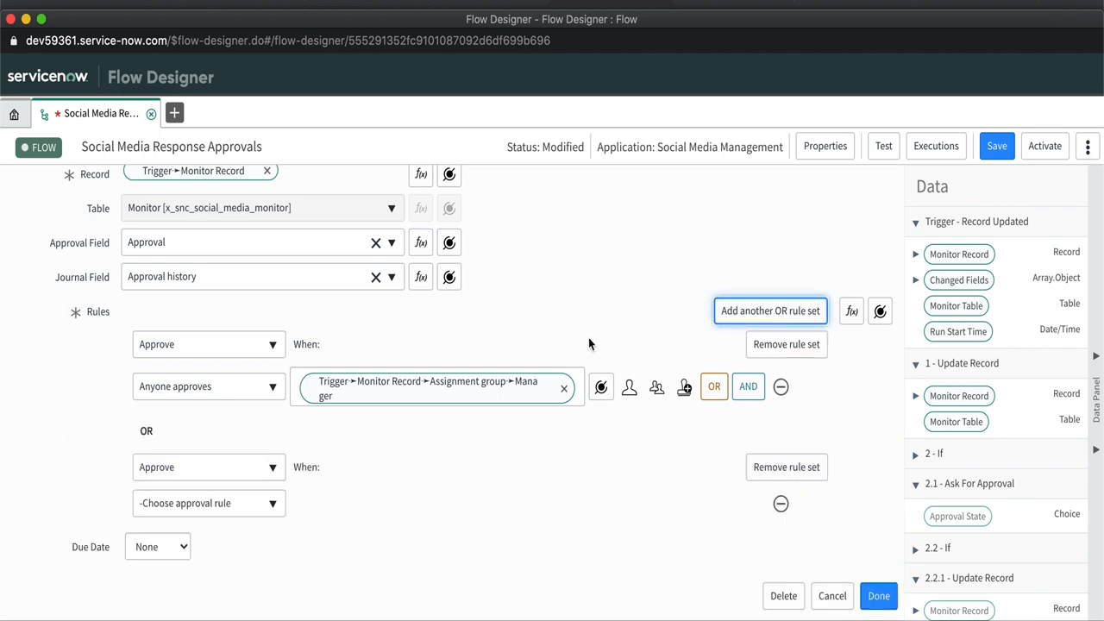
{"action": "scroll", "coordinate": [437, 509], "scroll_direction": "down", "scroll_amount": 2}
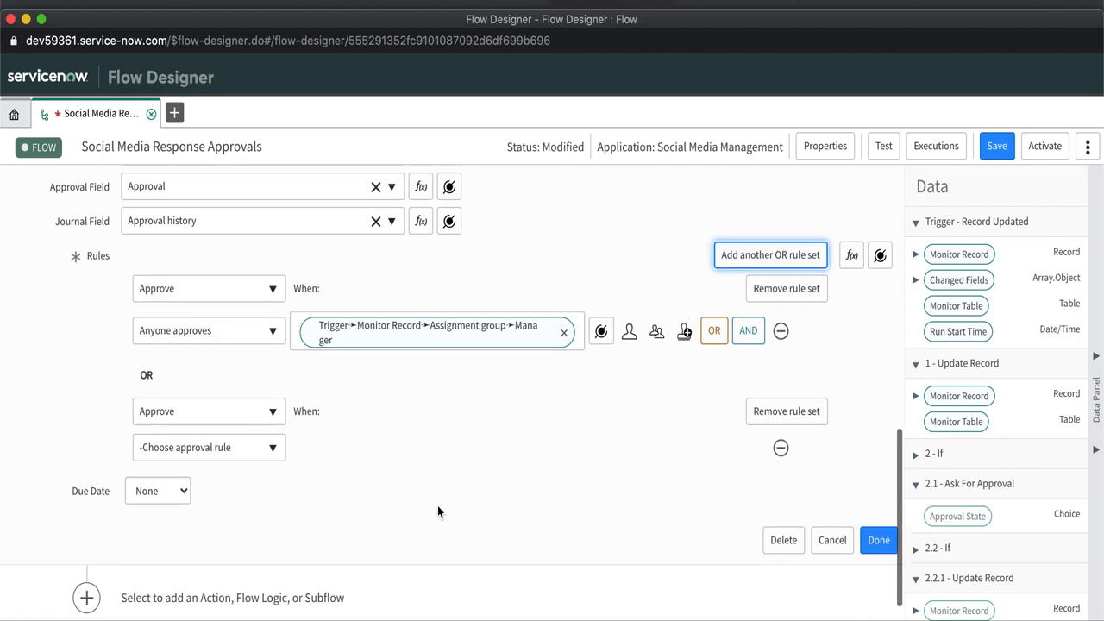
{"action": "scroll", "coordinate": [438, 506], "scroll_direction": "down", "scroll_amount": 1}
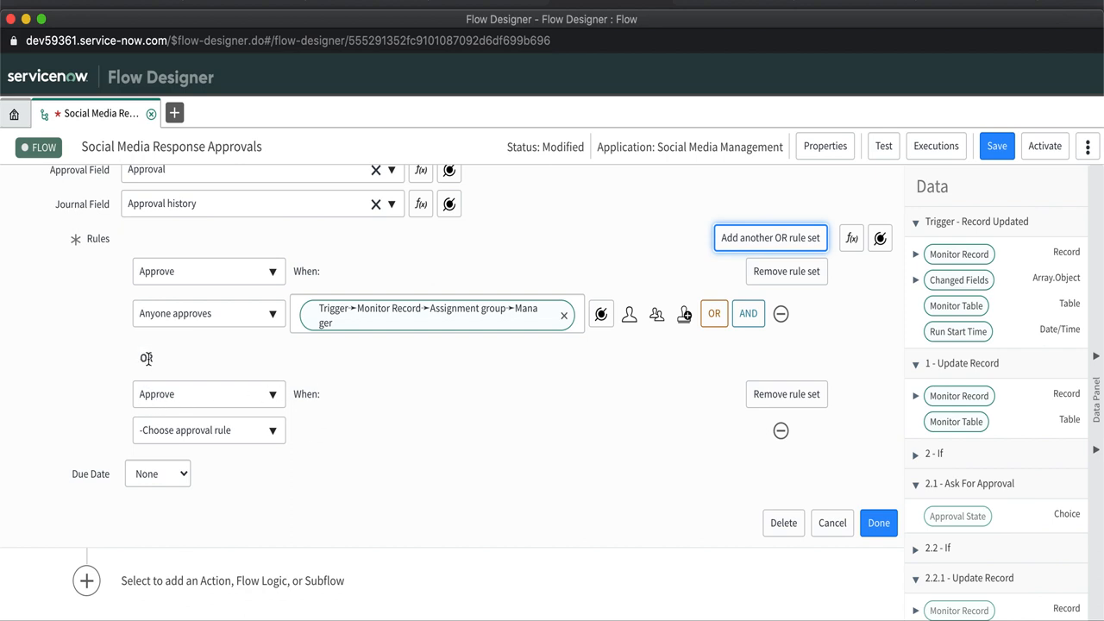
{"action": "left_click", "coordinate": [273, 394]}
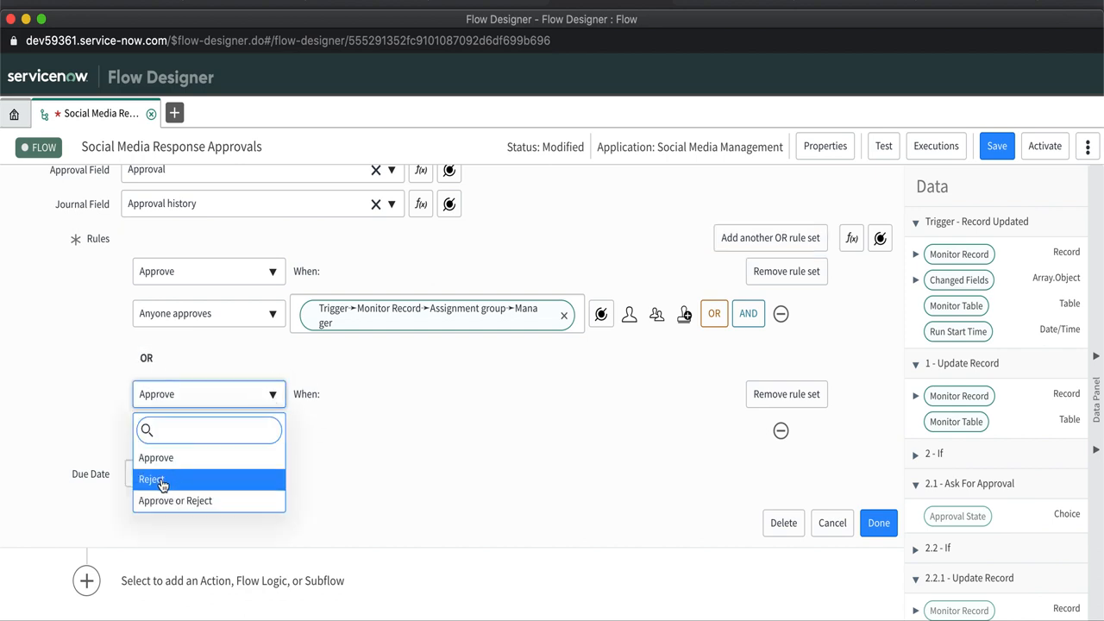
{"action": "key", "text": "Return"}
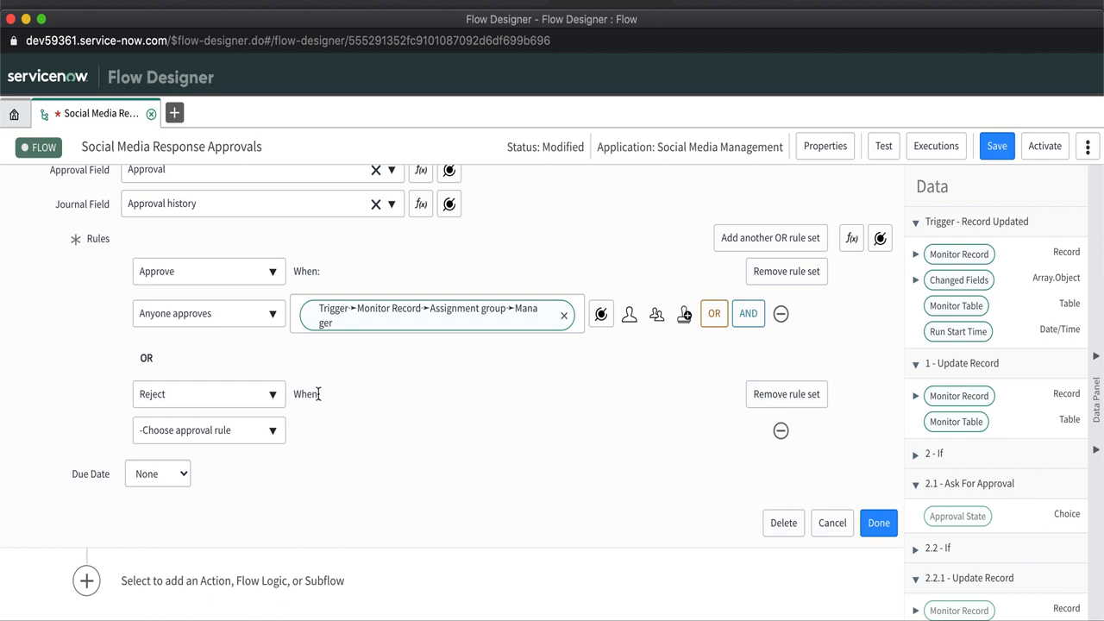
{"action": "left_click", "coordinate": [273, 434]}
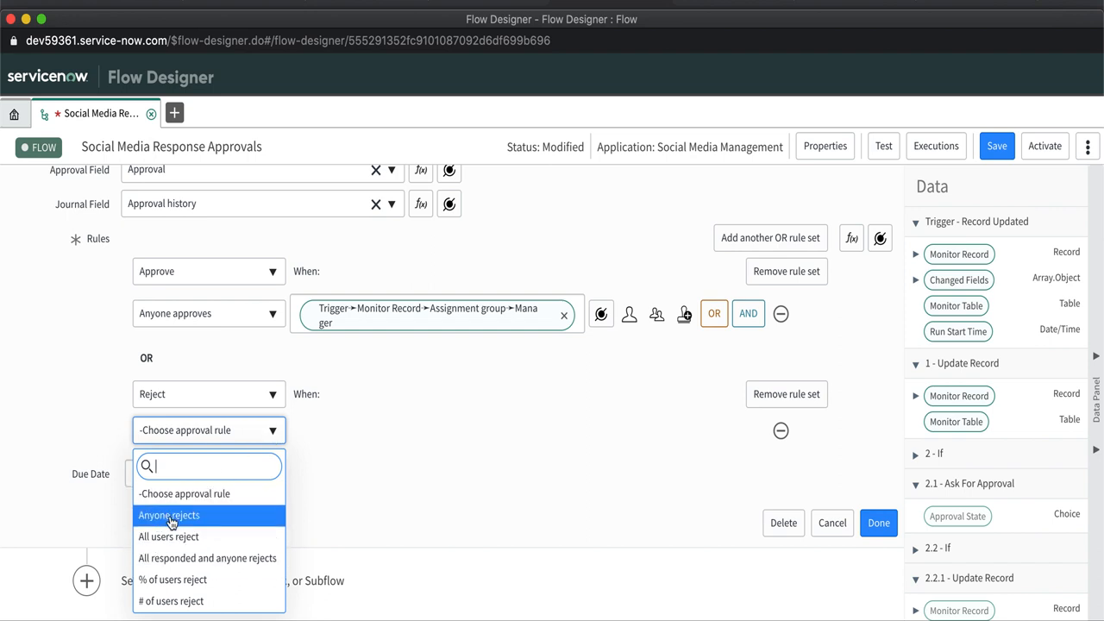
{"action": "left_click", "coordinate": [173, 518]}
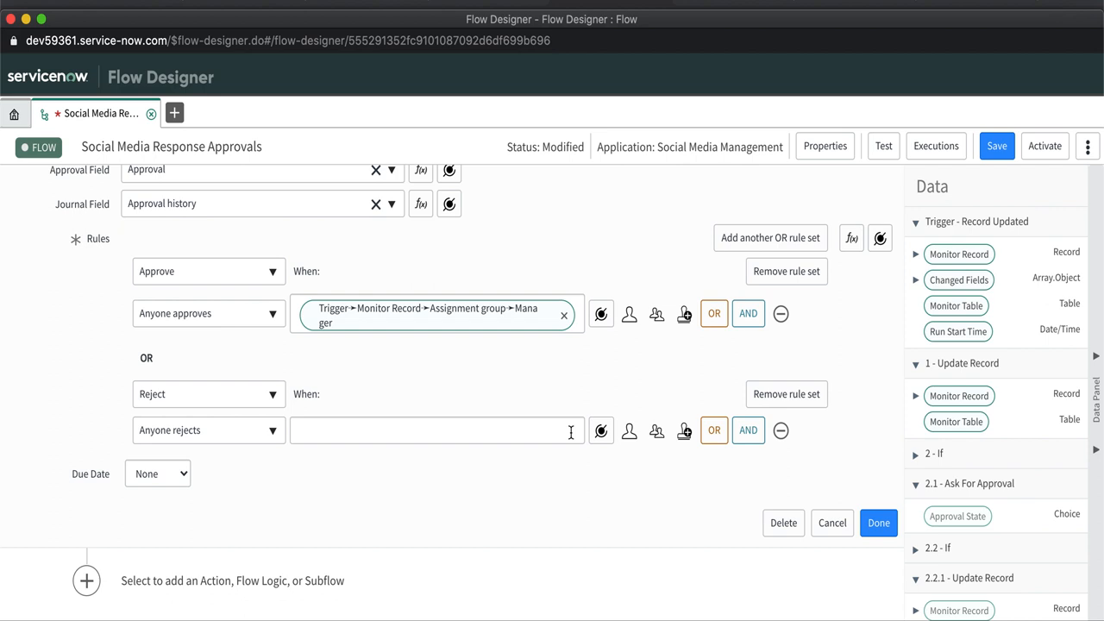
Set the reject rule's approver to the Manager of the Assignment group on the trigger's Monitor Record
{"action": "left_click", "coordinate": [601, 432]}
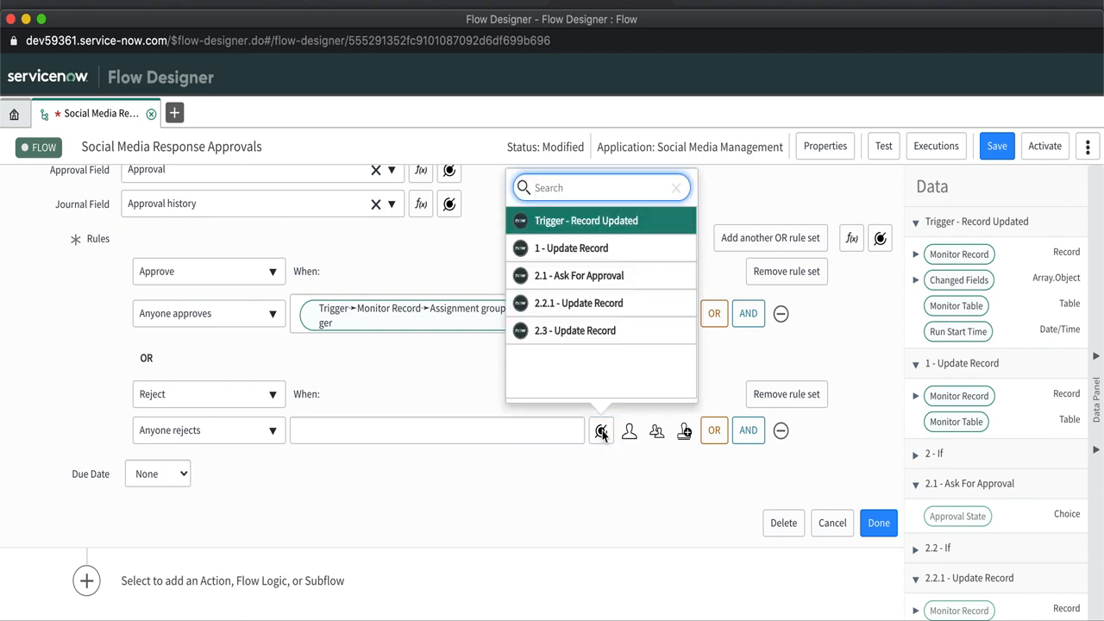
{"action": "left_click", "coordinate": [652, 221]}
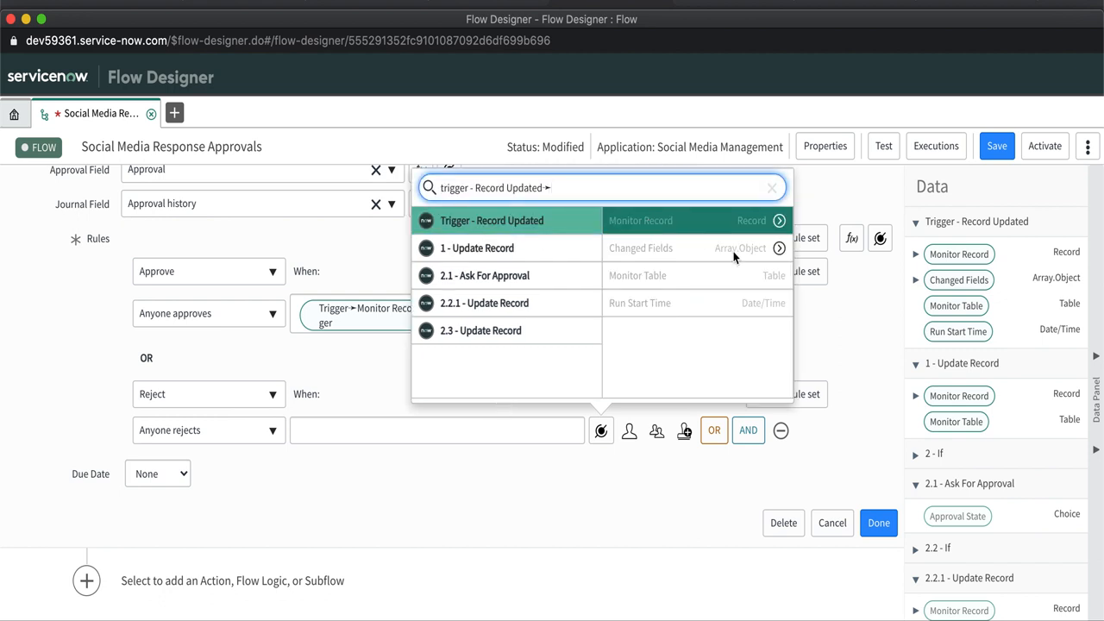
{"action": "left_click", "coordinate": [780, 221]}
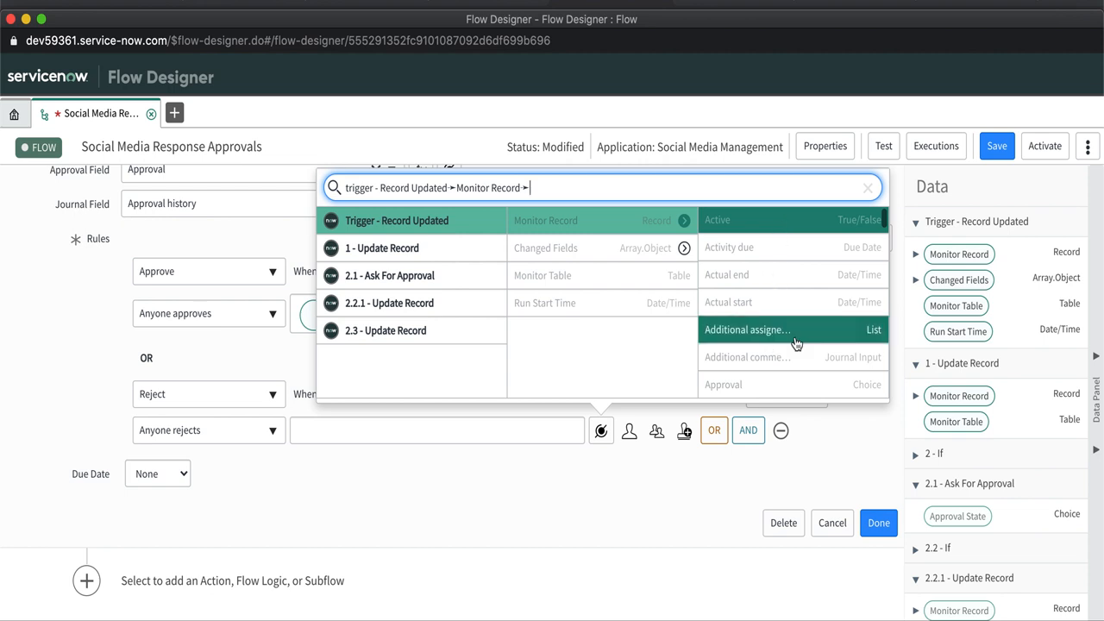
{"action": "scroll", "coordinate": [785, 341], "scroll_direction": "down", "scroll_amount": 5}
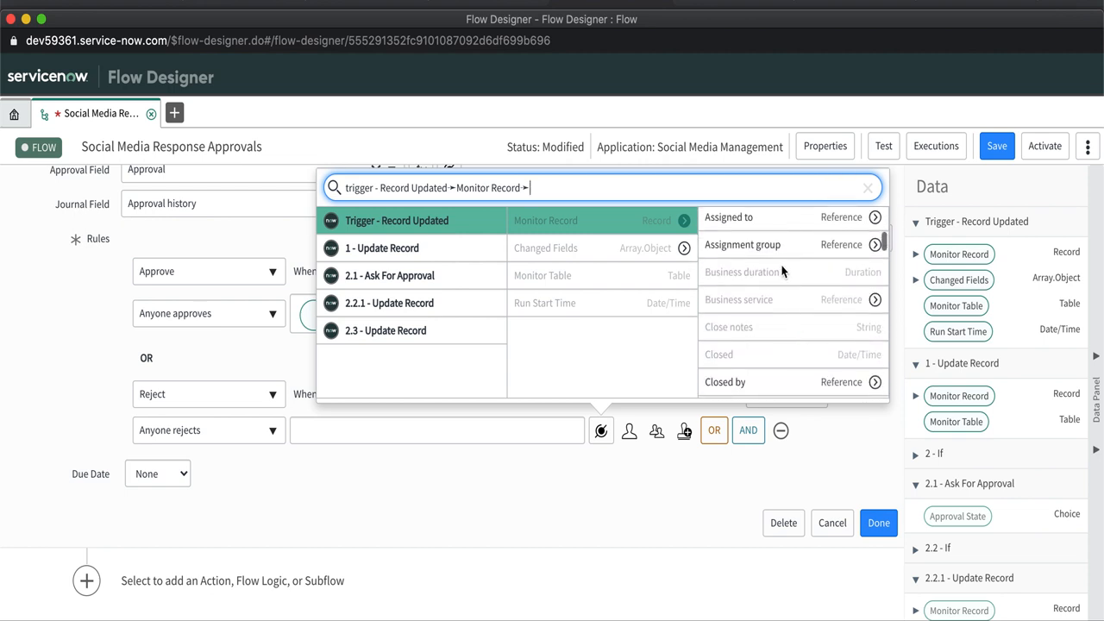
{"action": "scroll", "coordinate": [788, 321], "scroll_direction": "up", "scroll_amount": 2}
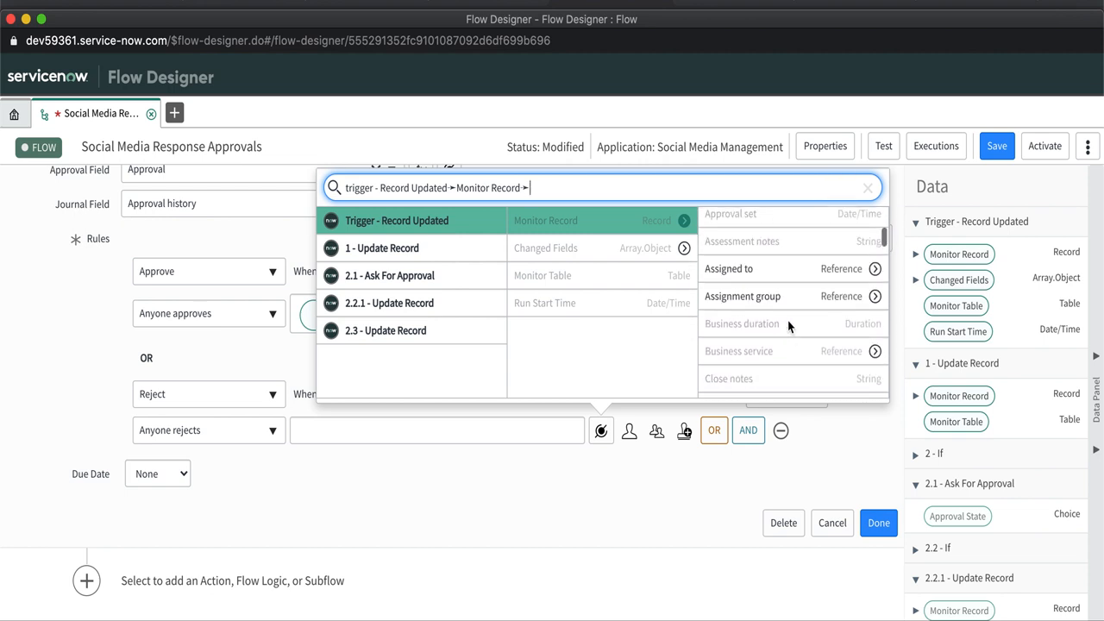
{"action": "left_click", "coordinate": [876, 296]}
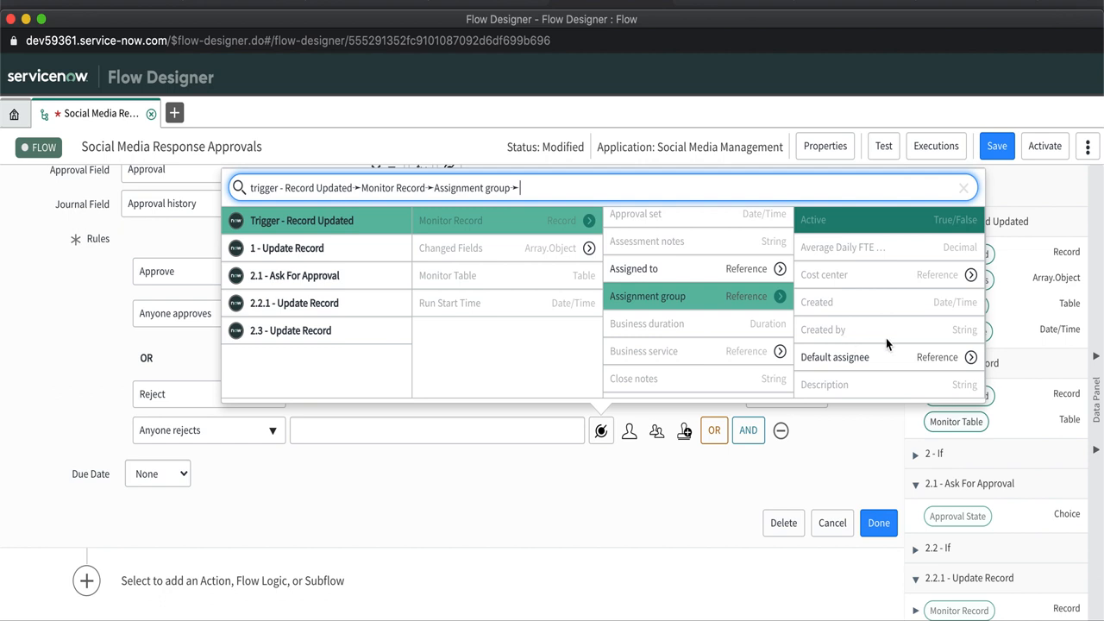
{"action": "scroll", "coordinate": [911, 313], "scroll_direction": "down", "scroll_amount": 3}
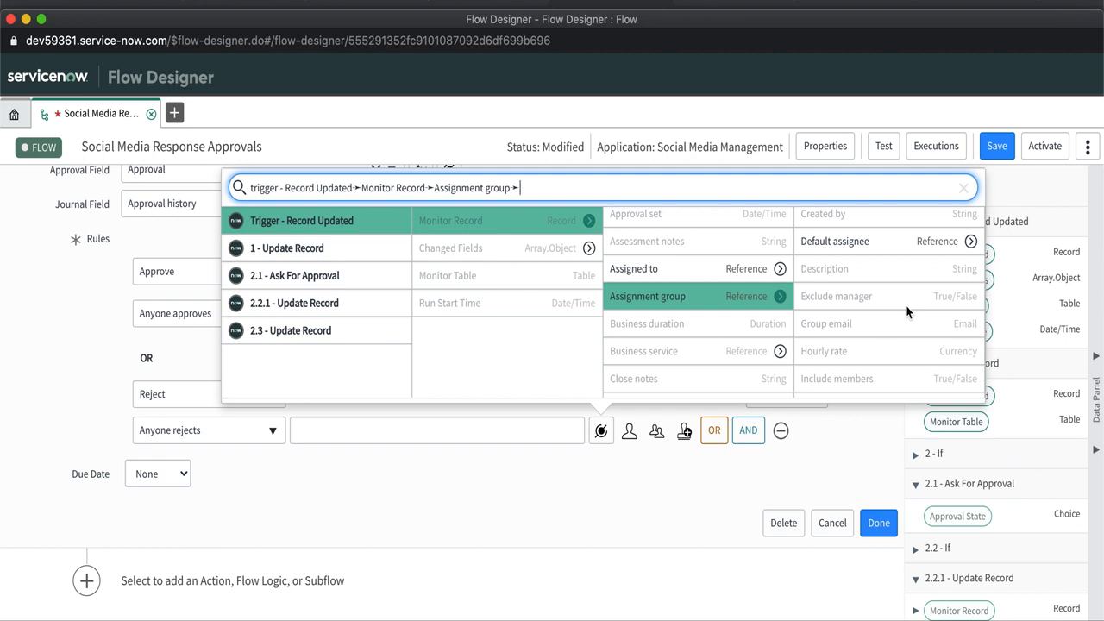
{"action": "scroll", "coordinate": [907, 313], "scroll_direction": "down", "scroll_amount": 3}
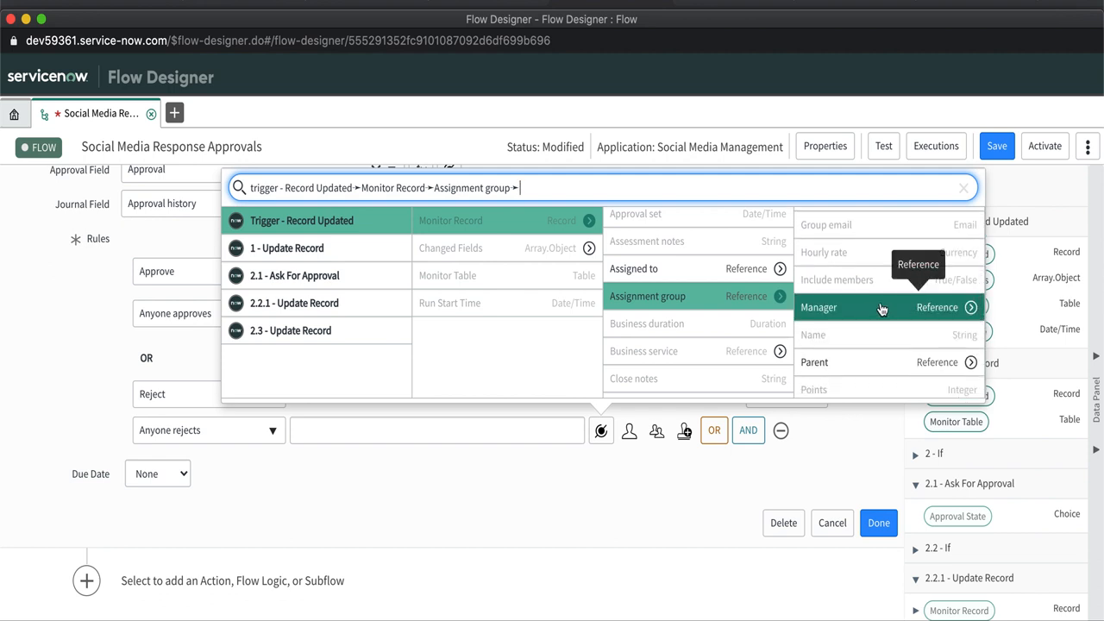
{"action": "left_click", "coordinate": [881, 308]}
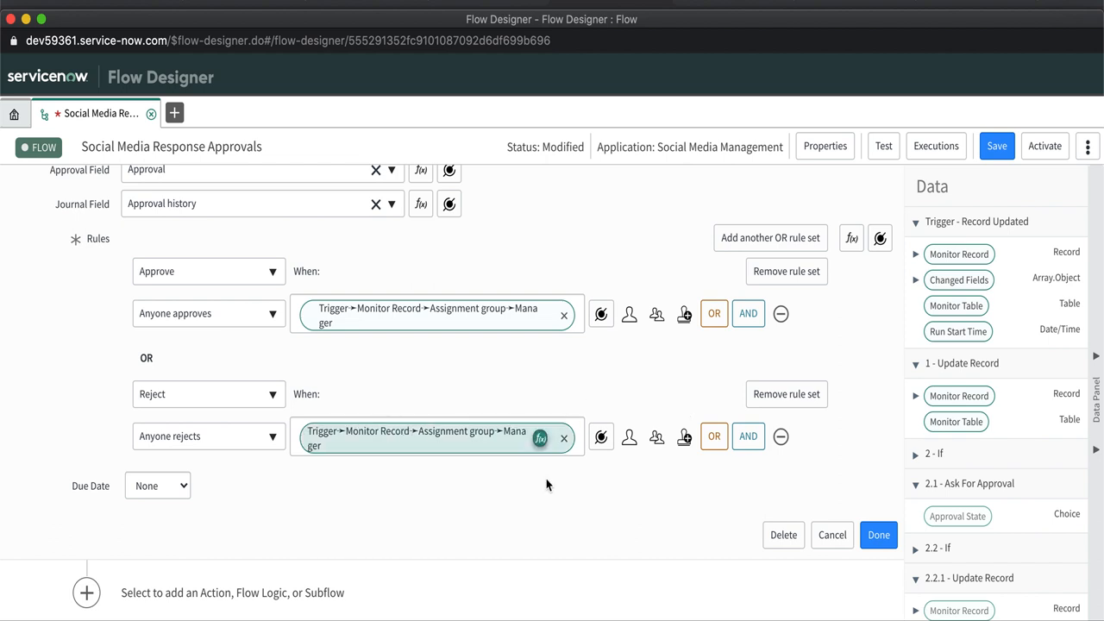
Finish editing the Ask For Approval action and save the flow
{"action": "scroll", "coordinate": [548, 509], "scroll_direction": "down", "scroll_amount": 2}
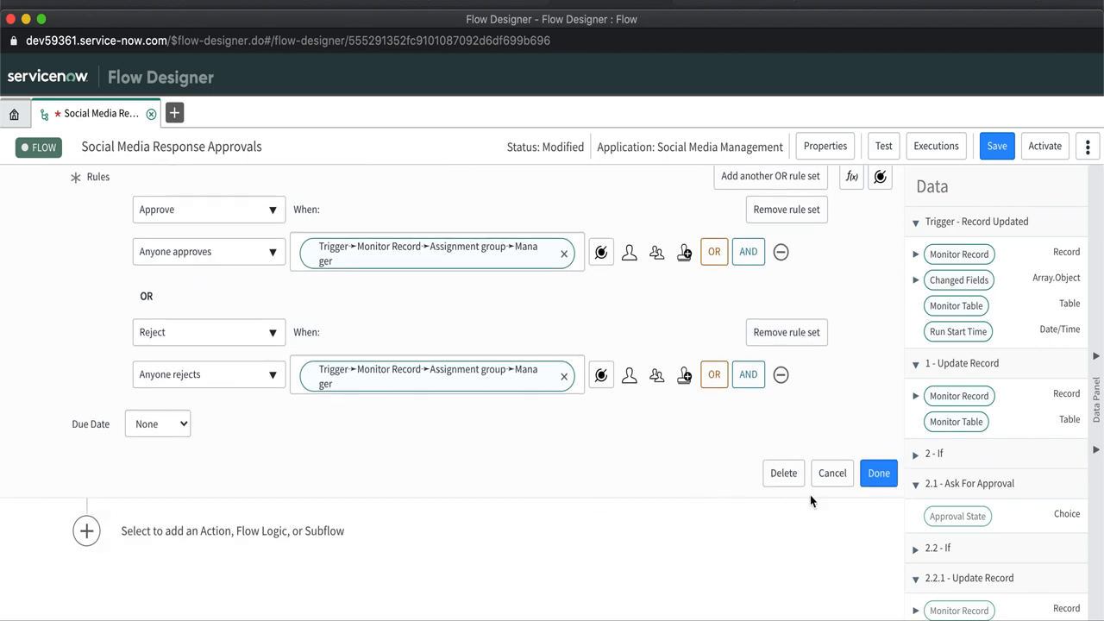
{"action": "left_click", "coordinate": [878, 473]}
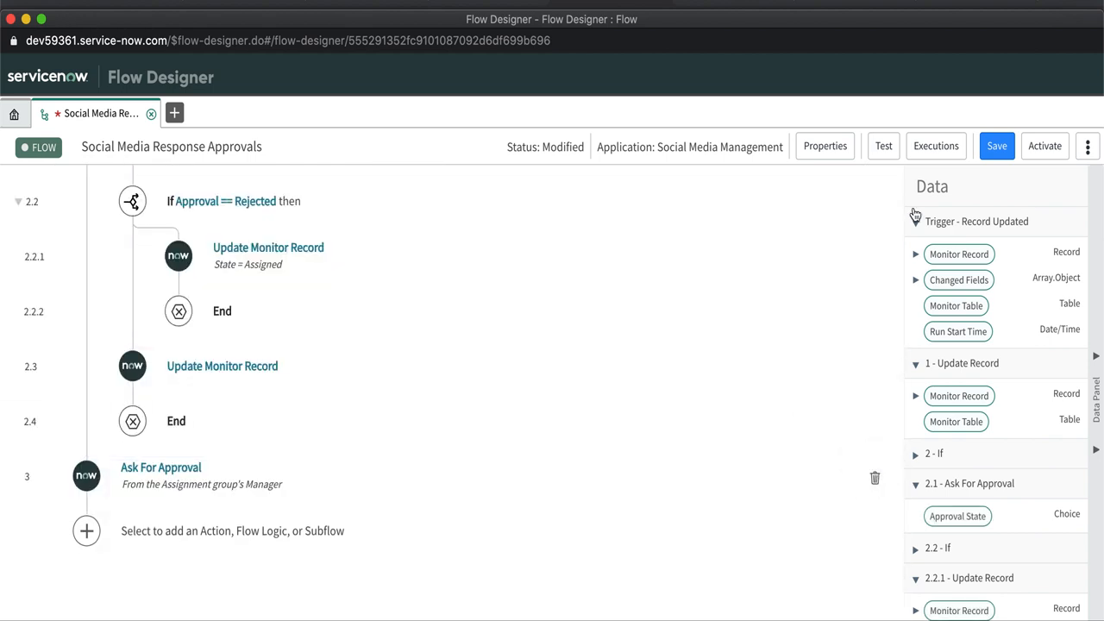
{"action": "left_click", "coordinate": [997, 146]}
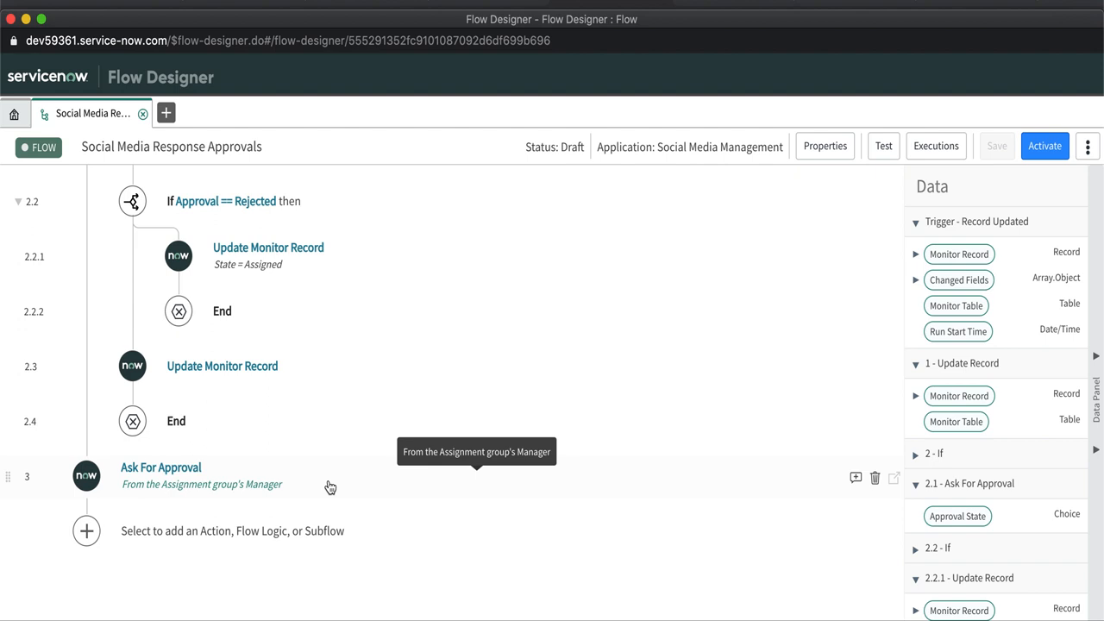
Add an If flow logic after the manager's Ask For Approval and label its condition "Approval == Rejected"
{"action": "left_click", "coordinate": [86, 531]}
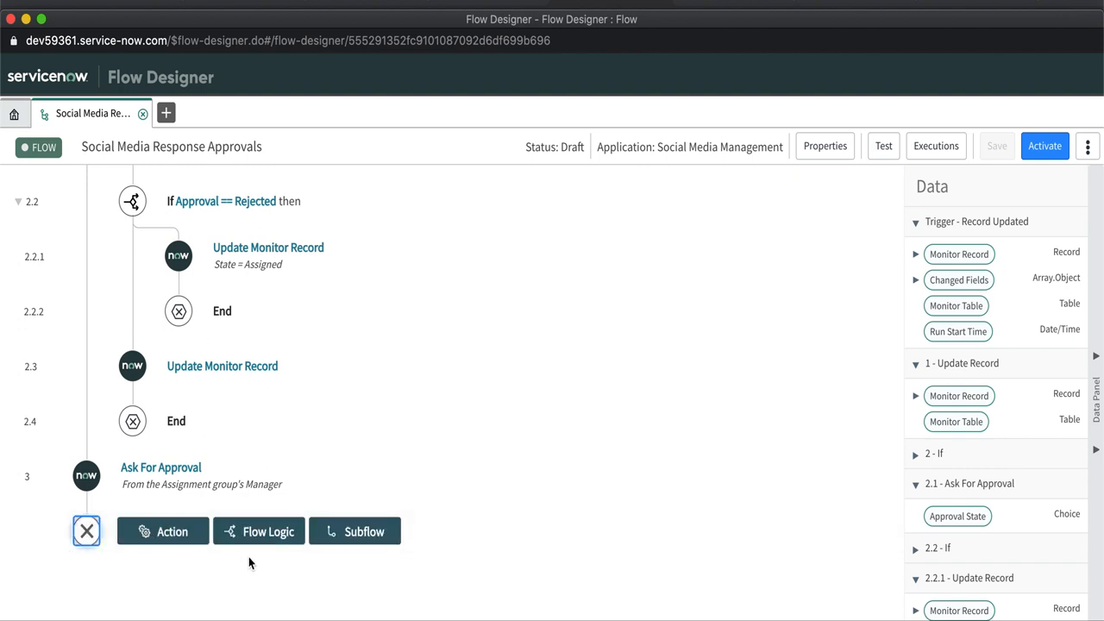
{"action": "left_click", "coordinate": [259, 532]}
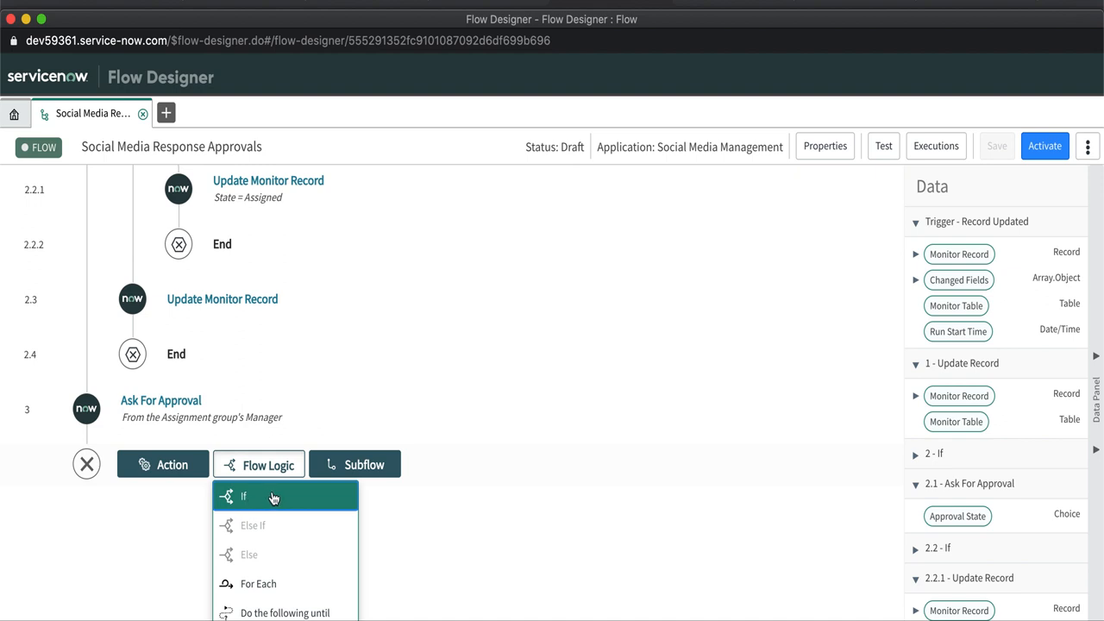
{"action": "left_click", "coordinate": [272, 497]}
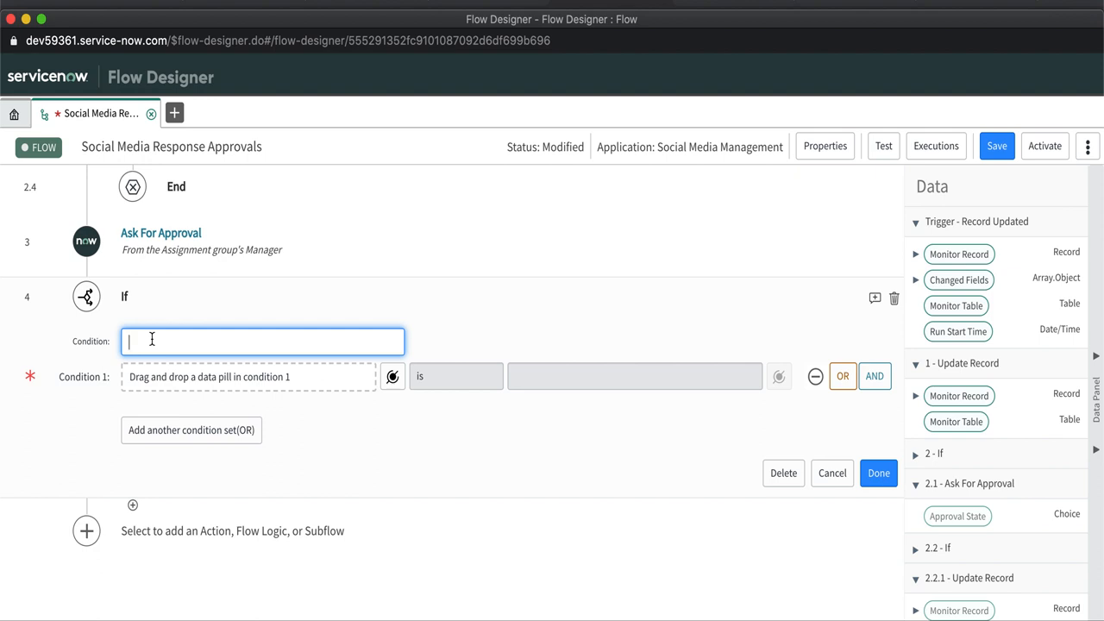
{"action": "type", "text": "Approval == Rejected"}
Try to use the Approval State of the 2.1 Ask For Approval as the data pill in the new If's condition 1
{"action": "left_click", "coordinate": [466, 316]}
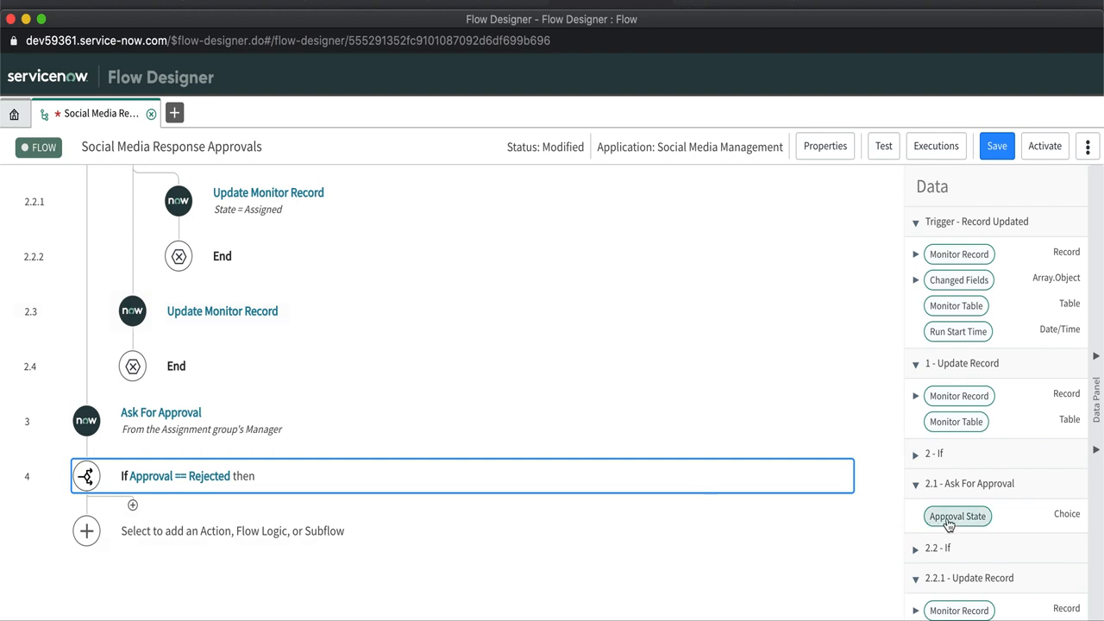
{"action": "scroll", "coordinate": [995, 577], "scroll_direction": "down", "scroll_amount": 3}
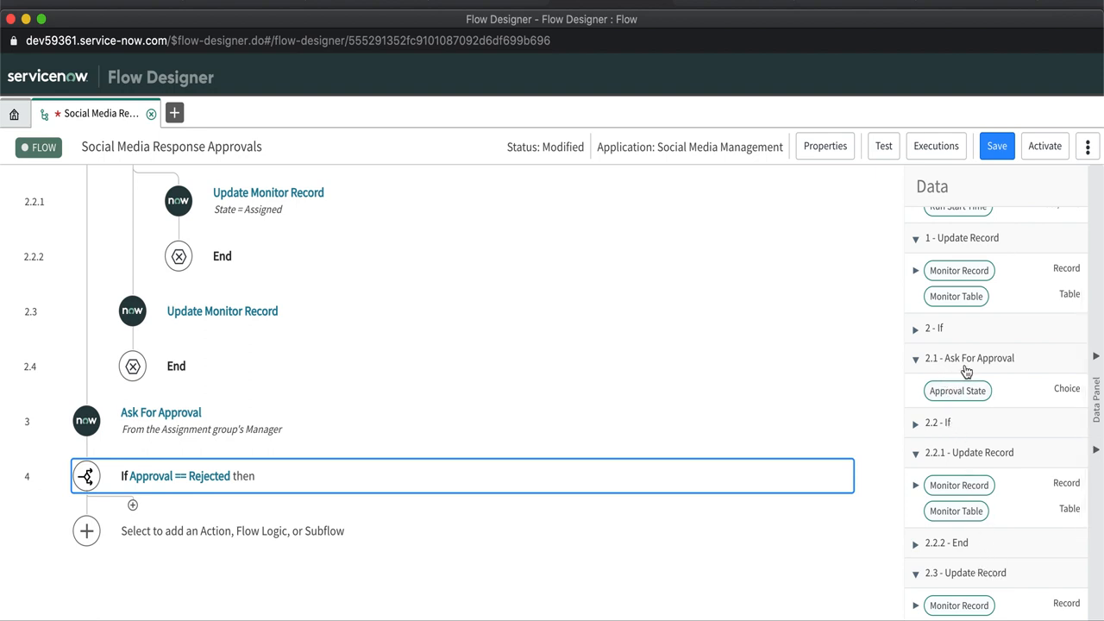
{"action": "left_click", "coordinate": [955, 394]}
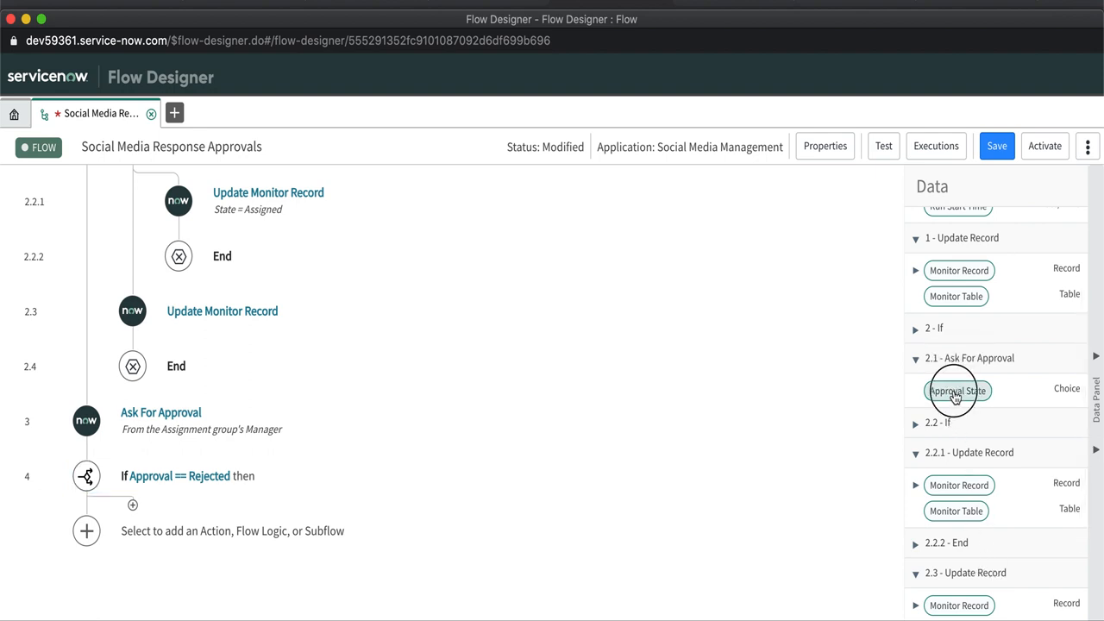
{"action": "left_click_drag", "start_coordinate": [955, 397], "coordinate": [621, 449]}
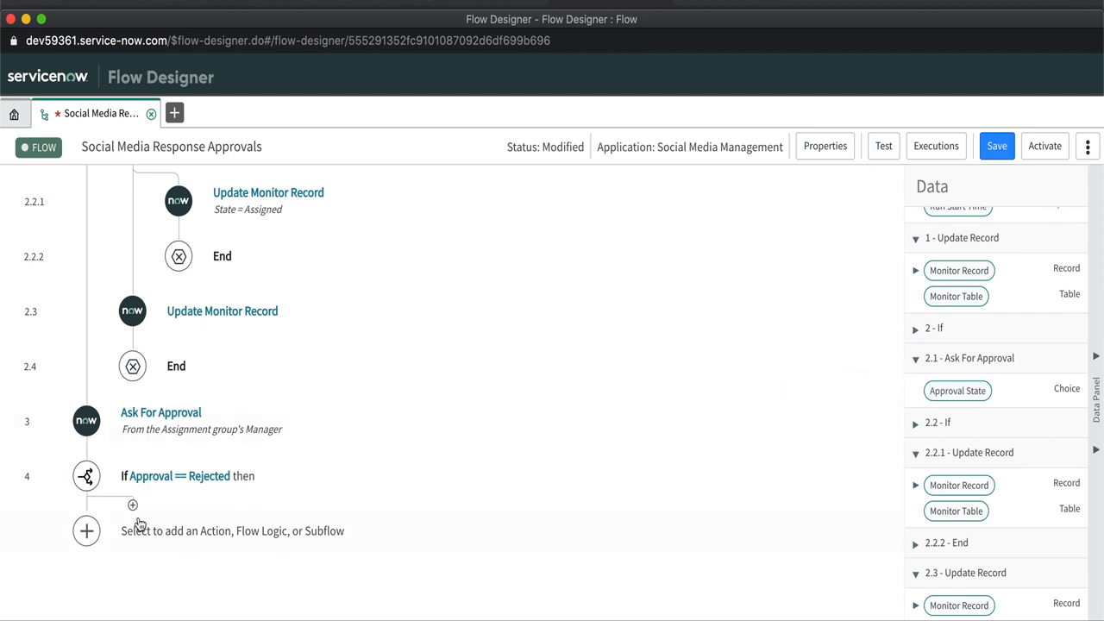
{"action": "left_click", "coordinate": [167, 478]}
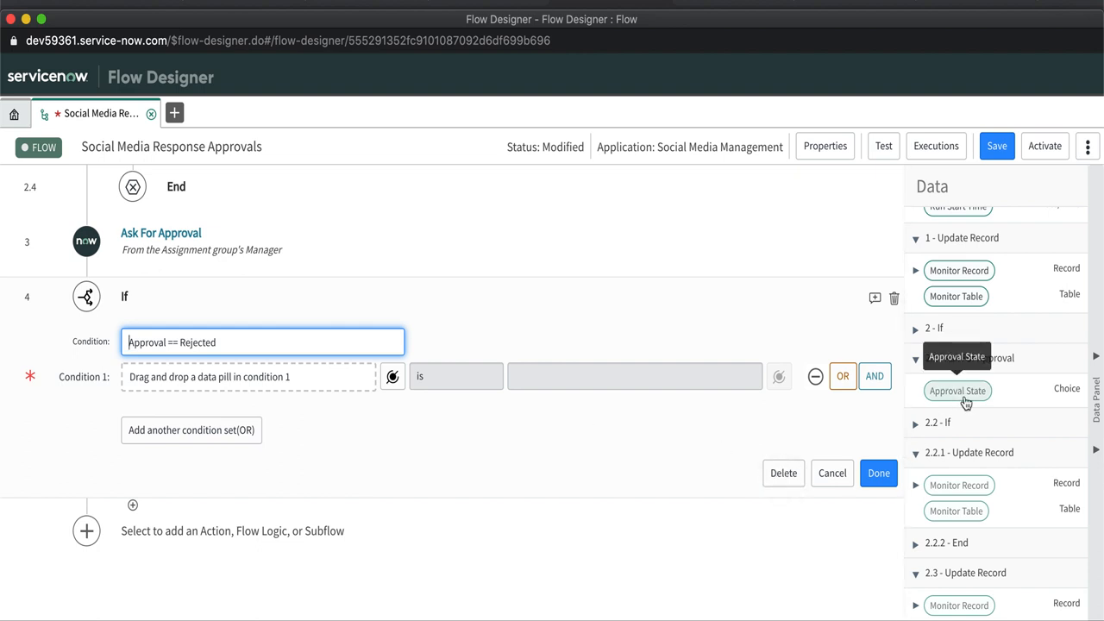
{"action": "left_click_drag", "start_coordinate": [953, 394], "coordinate": [311, 374]}
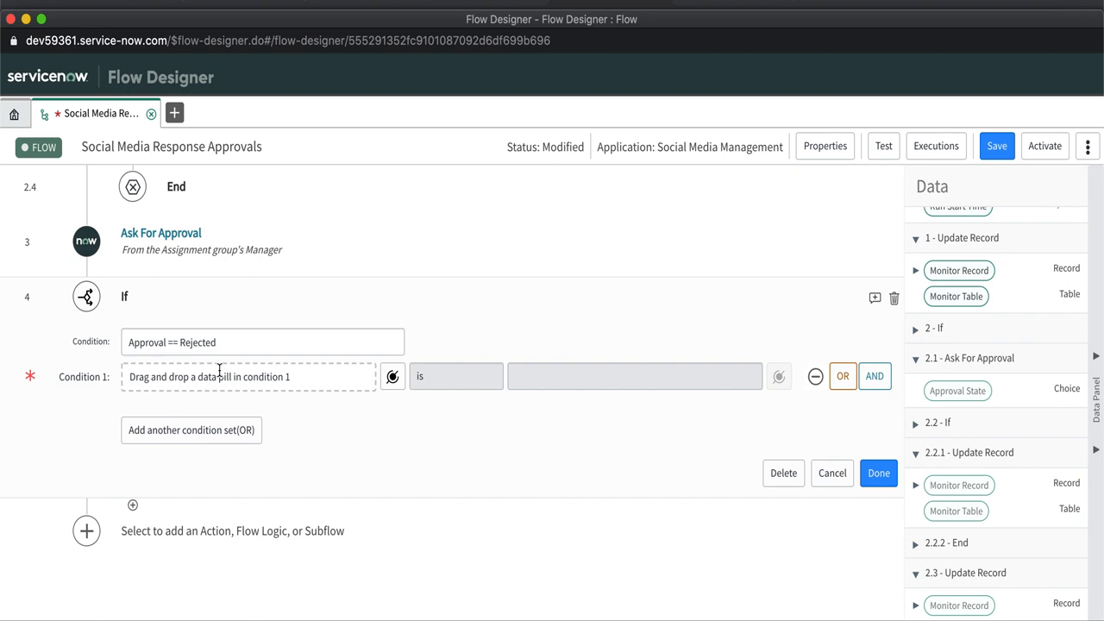
{"action": "left_click", "coordinate": [146, 342]}
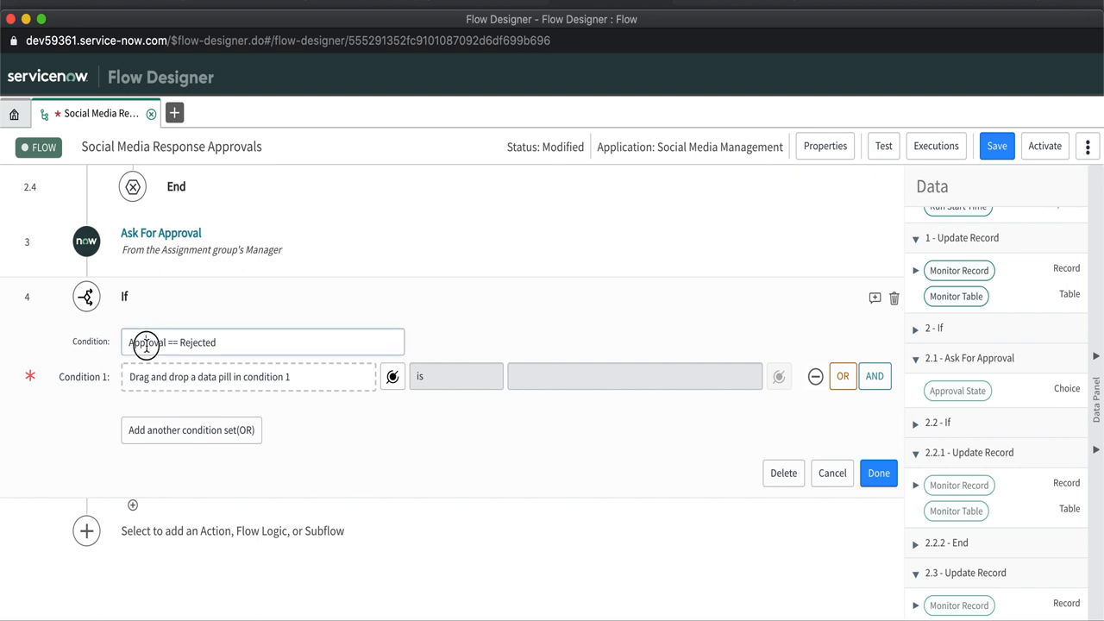
{"action": "left_click", "coordinate": [220, 377]}
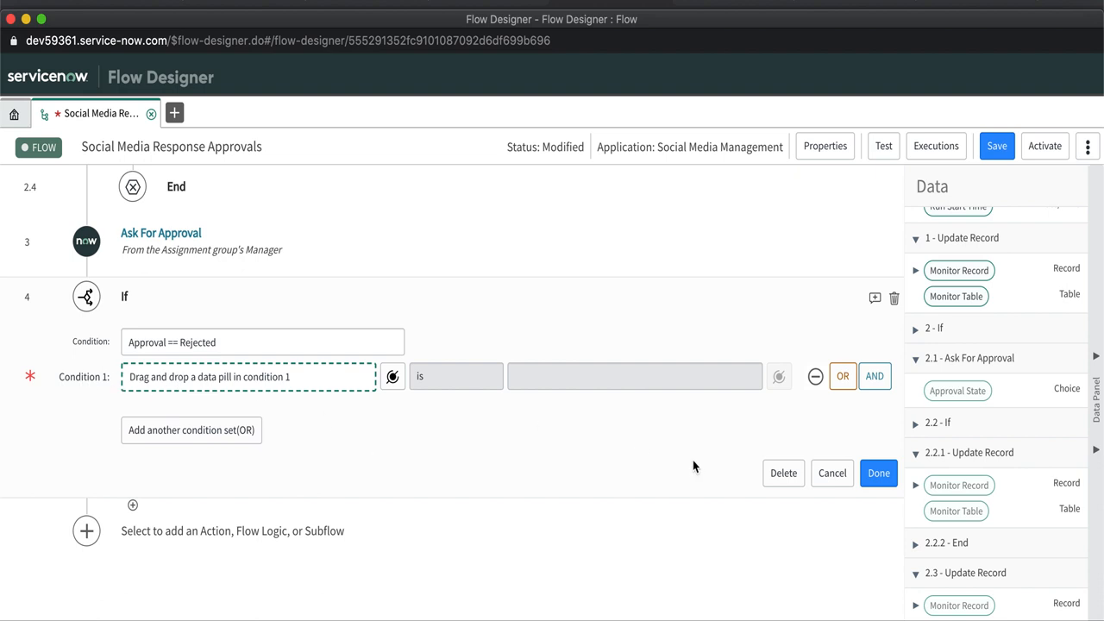
{"action": "scroll", "coordinate": [975, 453], "scroll_direction": "down", "scroll_amount": 1}
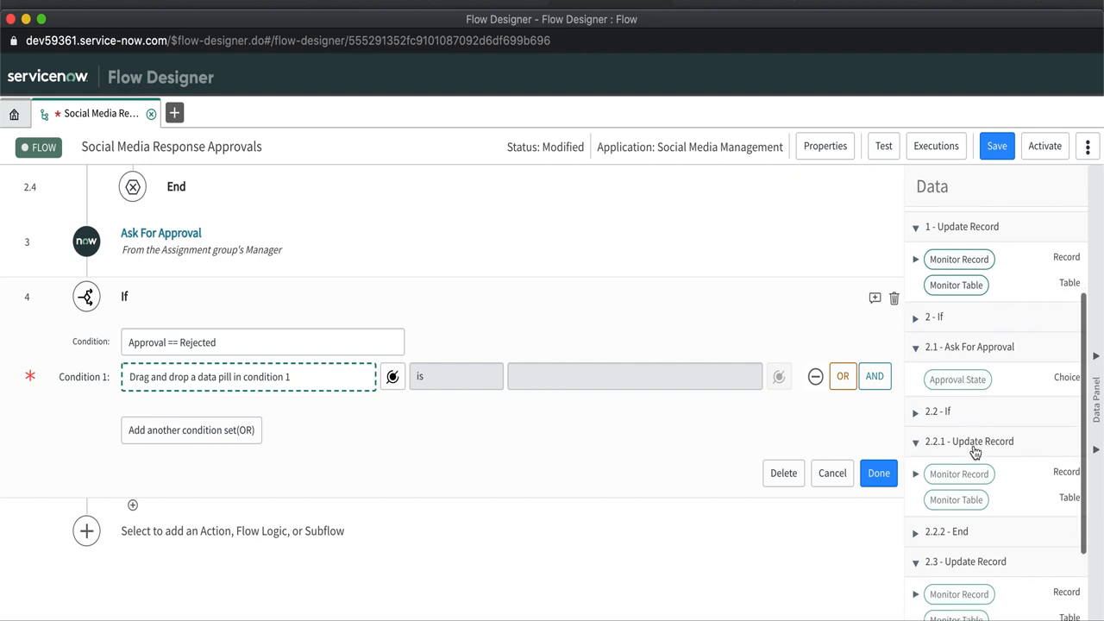
{"action": "left_click_drag", "start_coordinate": [960, 381], "coordinate": [254, 377]}
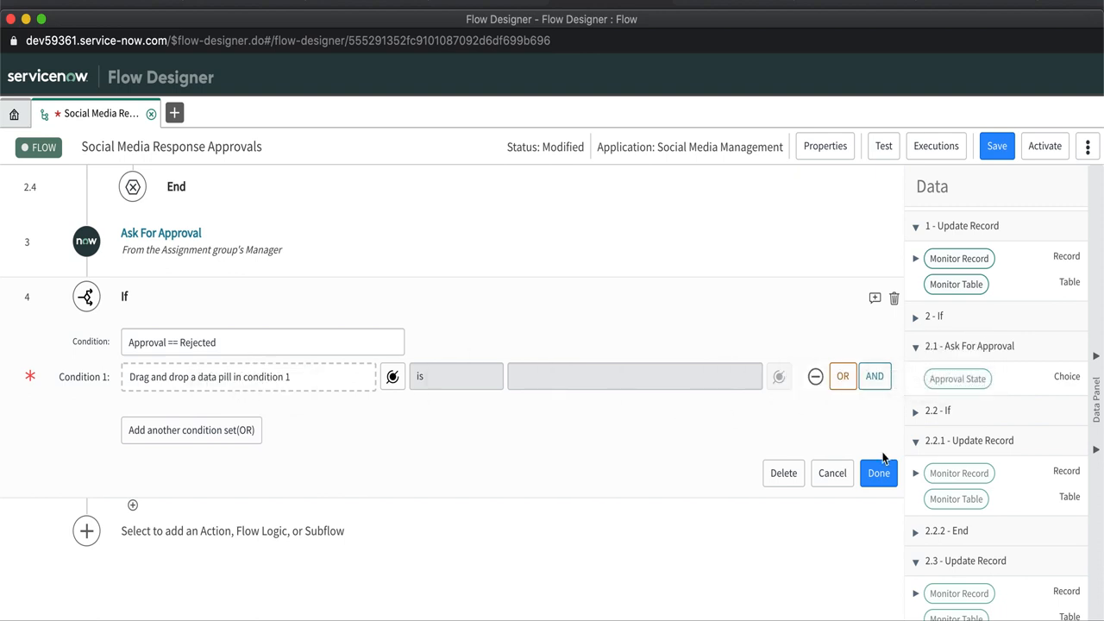
Set the If's condition 1 to the Approval State of the 3 - Ask For Approval is Rejected
{"action": "scroll", "coordinate": [977, 435], "scroll_direction": "down", "scroll_amount": 5}
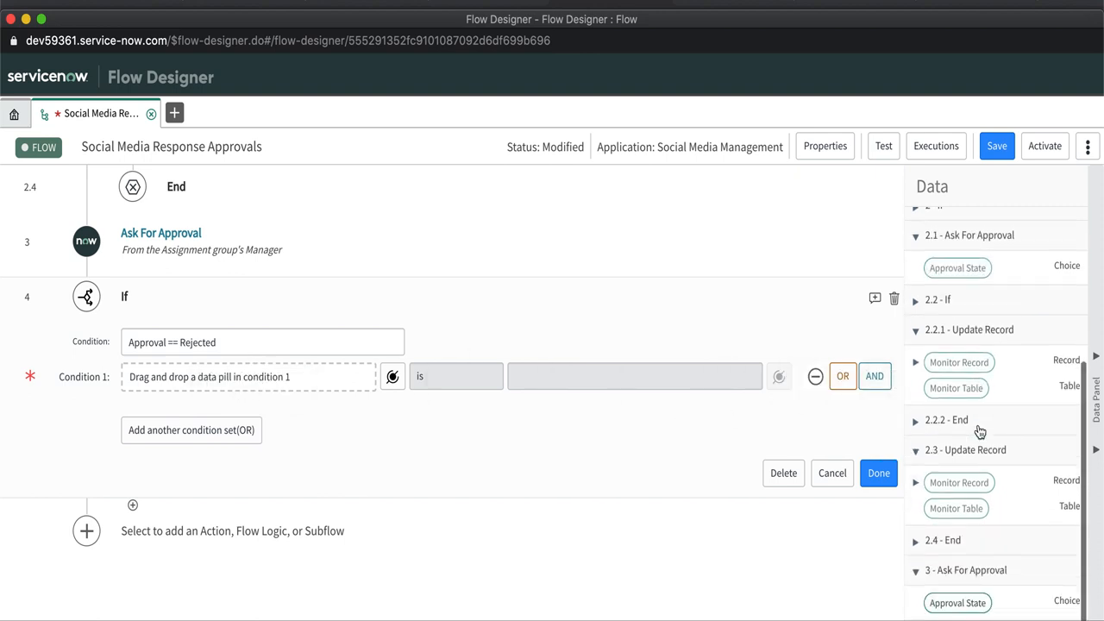
{"action": "scroll", "coordinate": [975, 523], "scroll_direction": "down", "scroll_amount": 1}
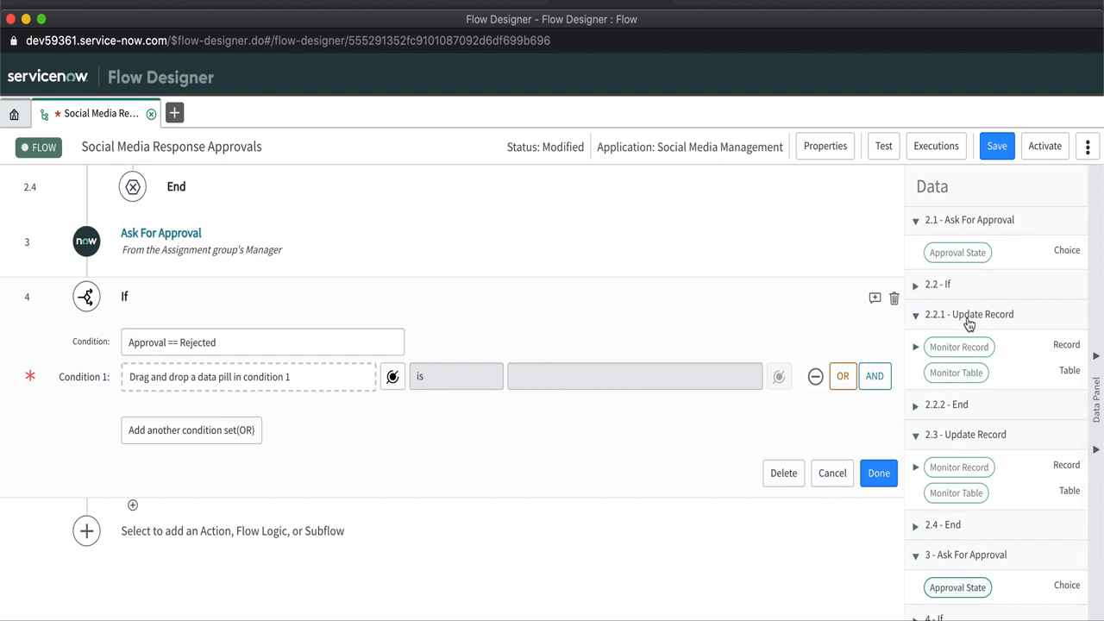
{"action": "left_click_drag", "start_coordinate": [958, 588], "coordinate": [313, 381]}
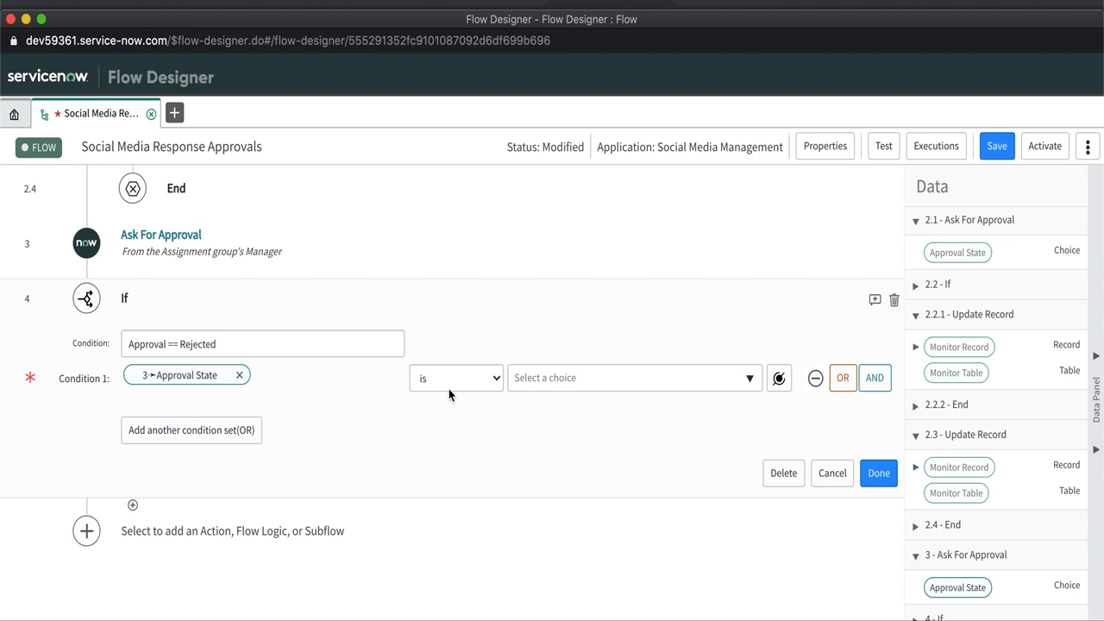
{"action": "left_click", "coordinate": [560, 384]}
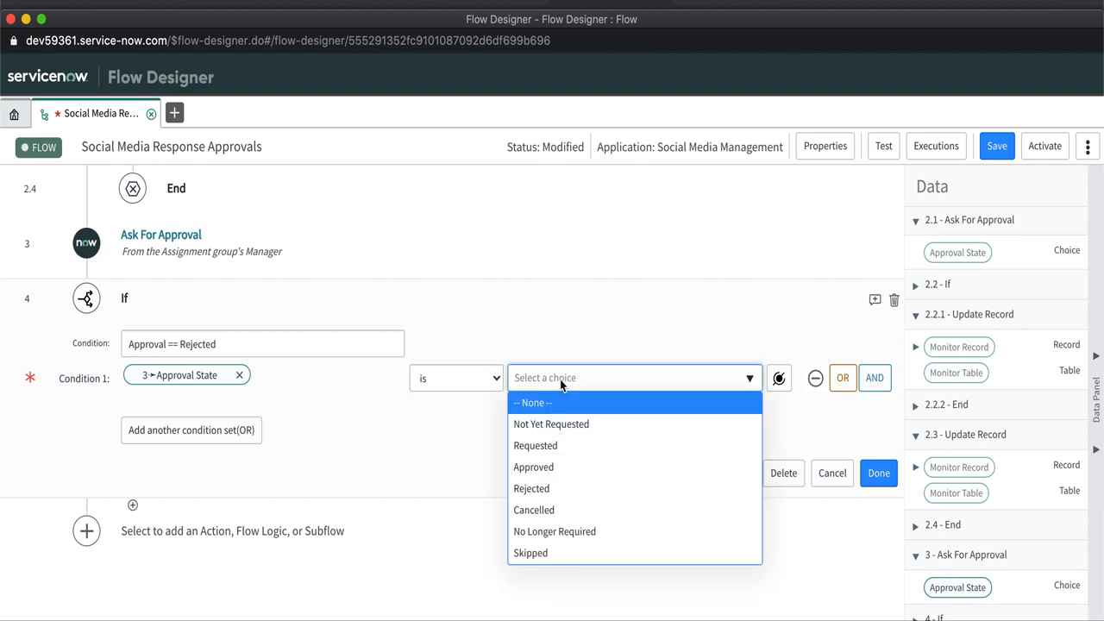
{"action": "left_click", "coordinate": [535, 489]}
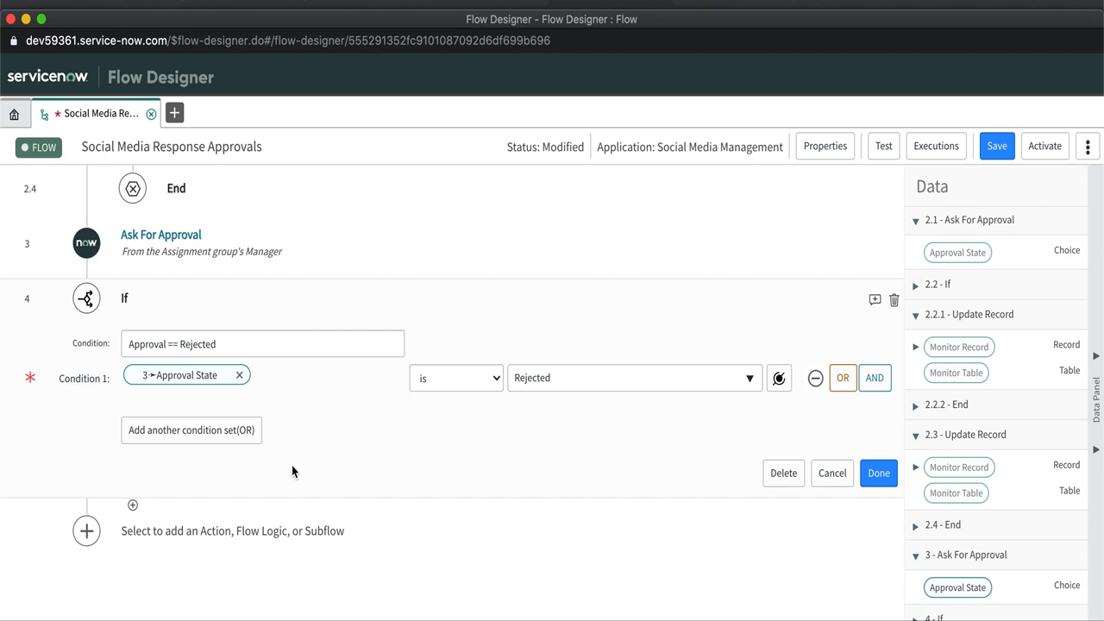
Add an Update Record action below the "Approval == Rejected" If, with the trigger's Monitor Record as its record
{"action": "left_click", "coordinate": [87, 533]}
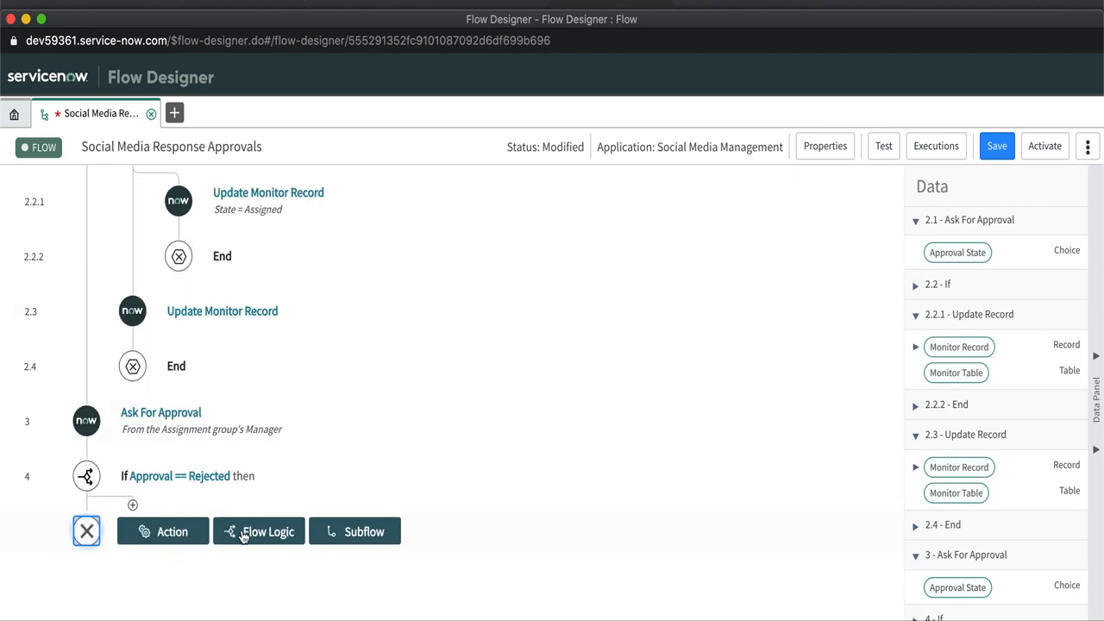
{"action": "left_click", "coordinate": [175, 539]}
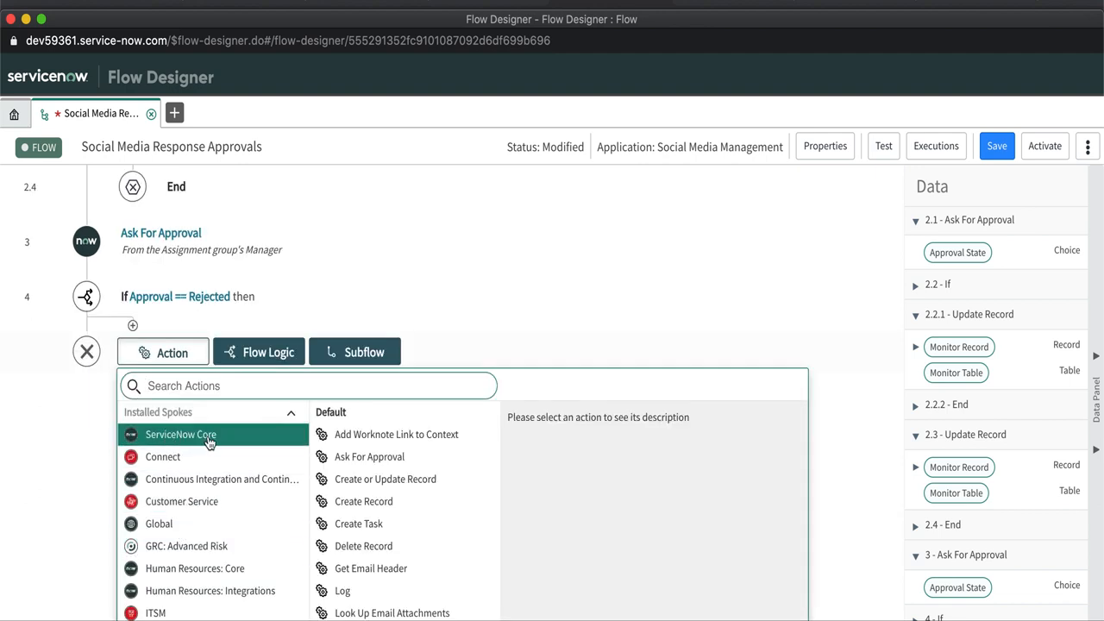
{"action": "scroll", "coordinate": [353, 535], "scroll_direction": "down", "scroll_amount": 3}
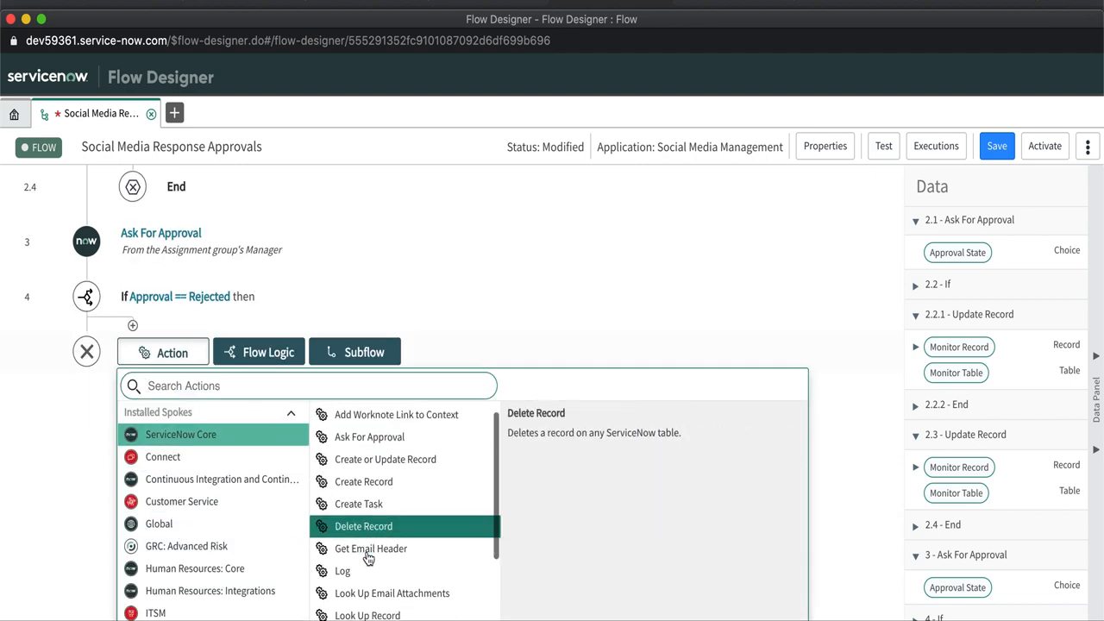
{"action": "scroll", "coordinate": [367, 559], "scroll_direction": "down", "scroll_amount": 1}
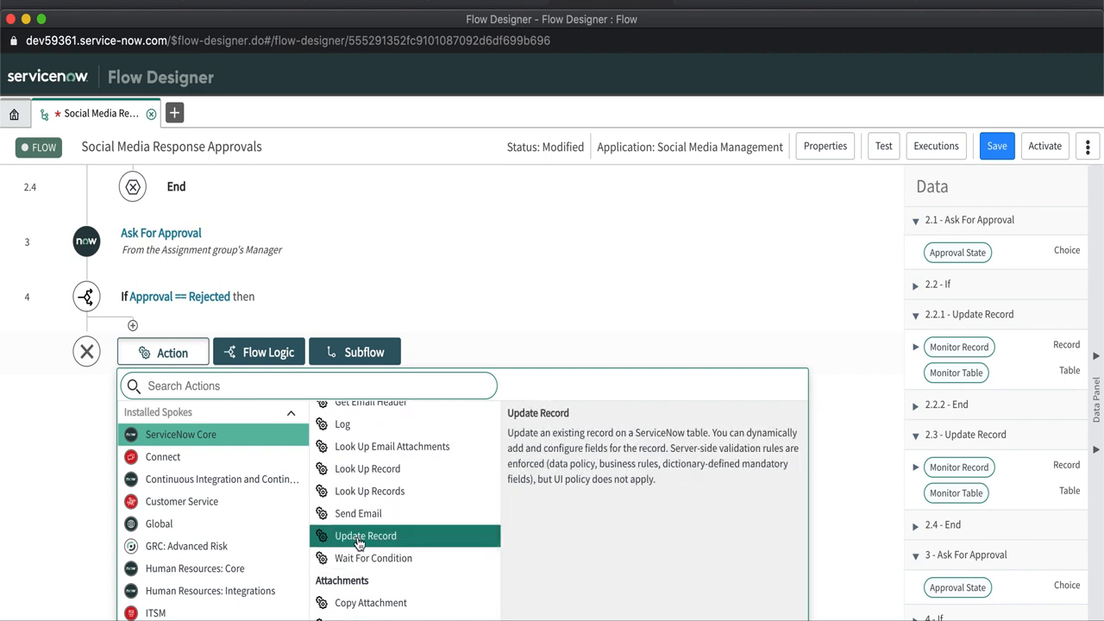
{"action": "left_click", "coordinate": [364, 539]}
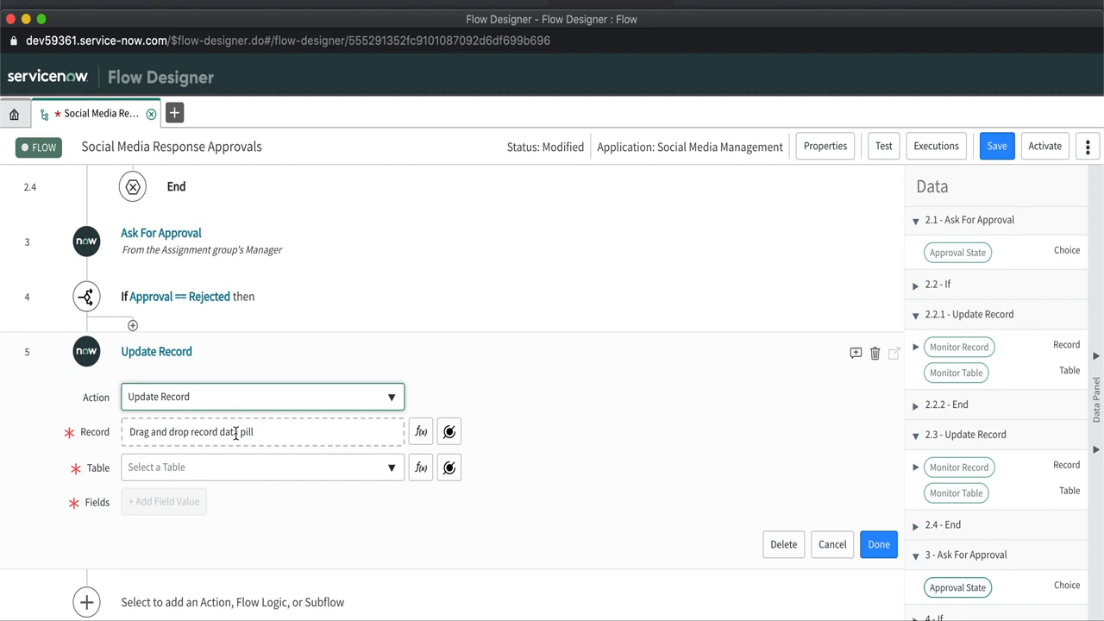
{"action": "scroll", "coordinate": [1004, 341], "scroll_direction": "up", "scroll_amount": 3}
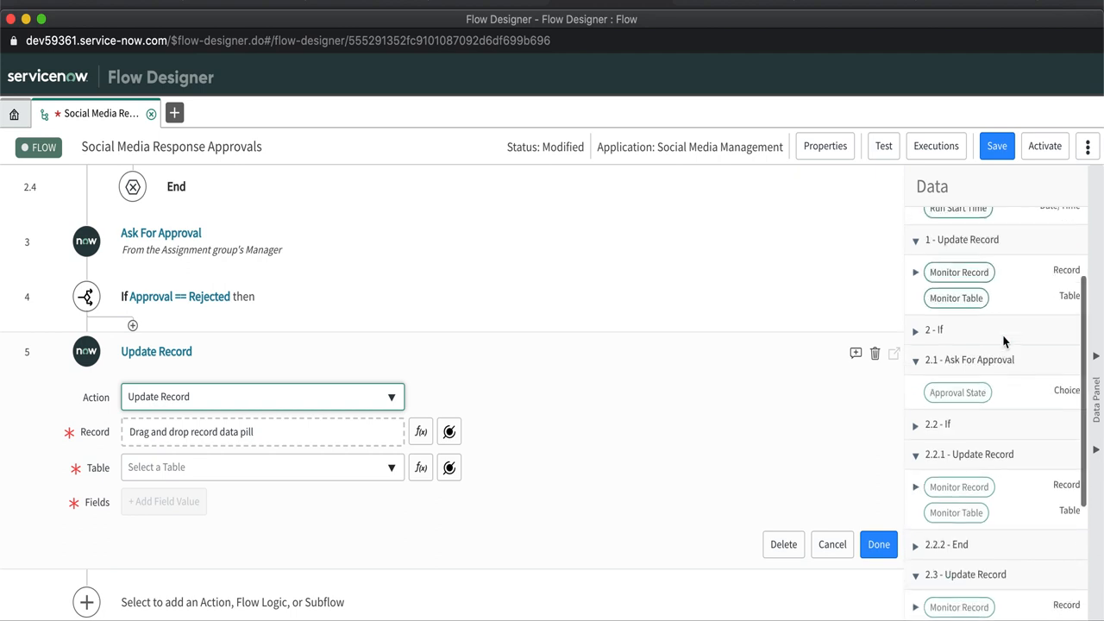
{"action": "scroll", "coordinate": [1003, 342], "scroll_direction": "up", "scroll_amount": 3}
{"action": "left_click_drag", "start_coordinate": [958, 253], "coordinate": [279, 435]}
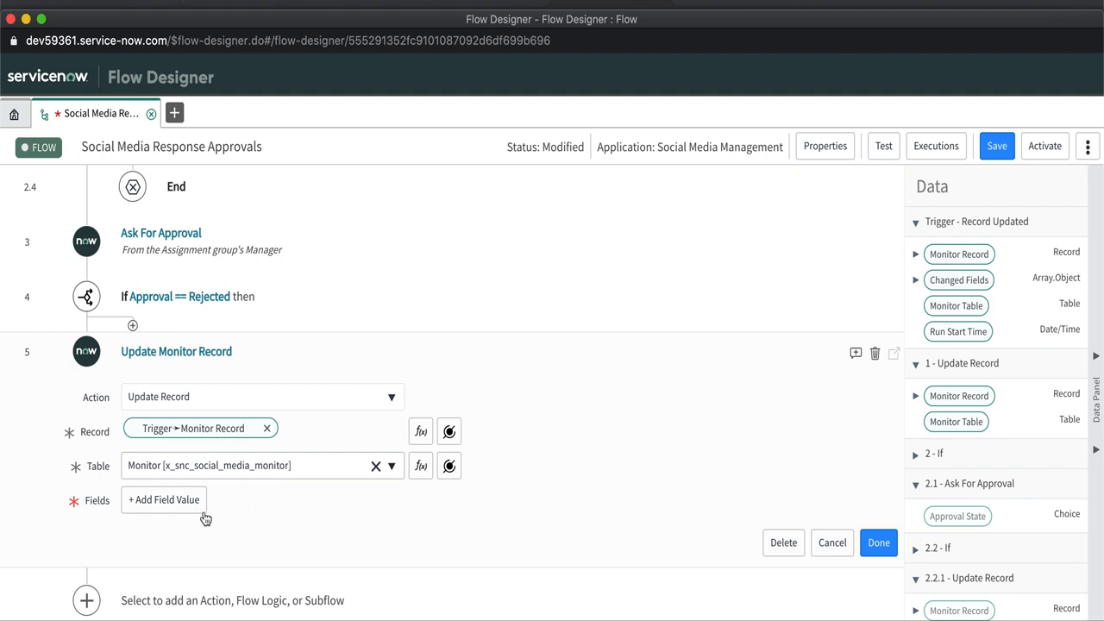
Add the State field with the value Assigned to the step 5 update action and finish editing it
{"action": "scroll", "coordinate": [259, 509], "scroll_direction": "down", "scroll_amount": 2}
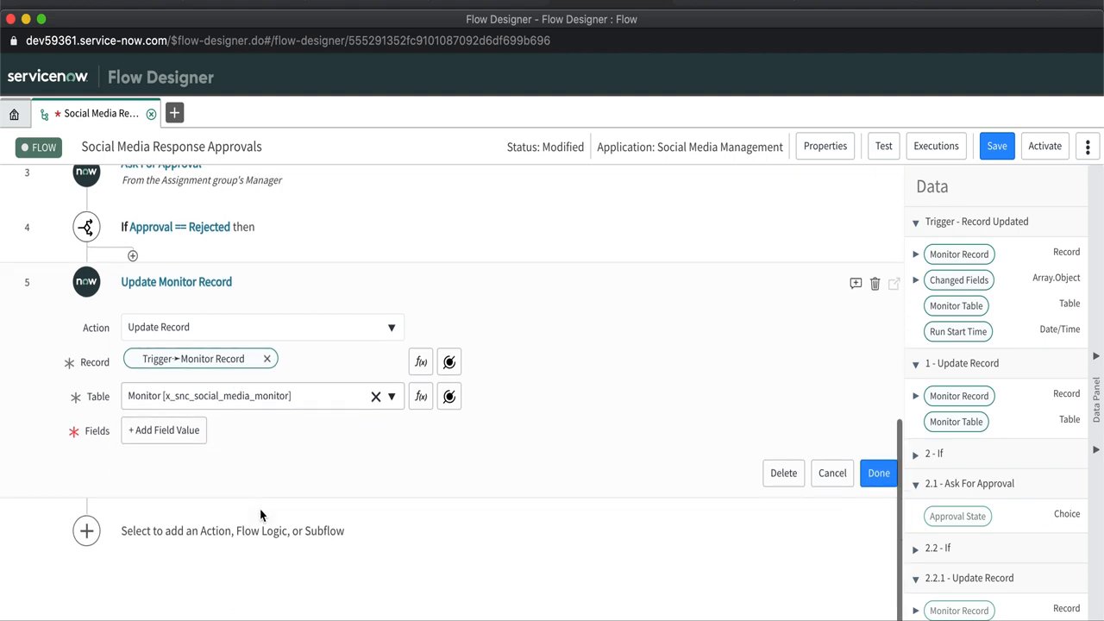
{"action": "left_click", "coordinate": [167, 435]}
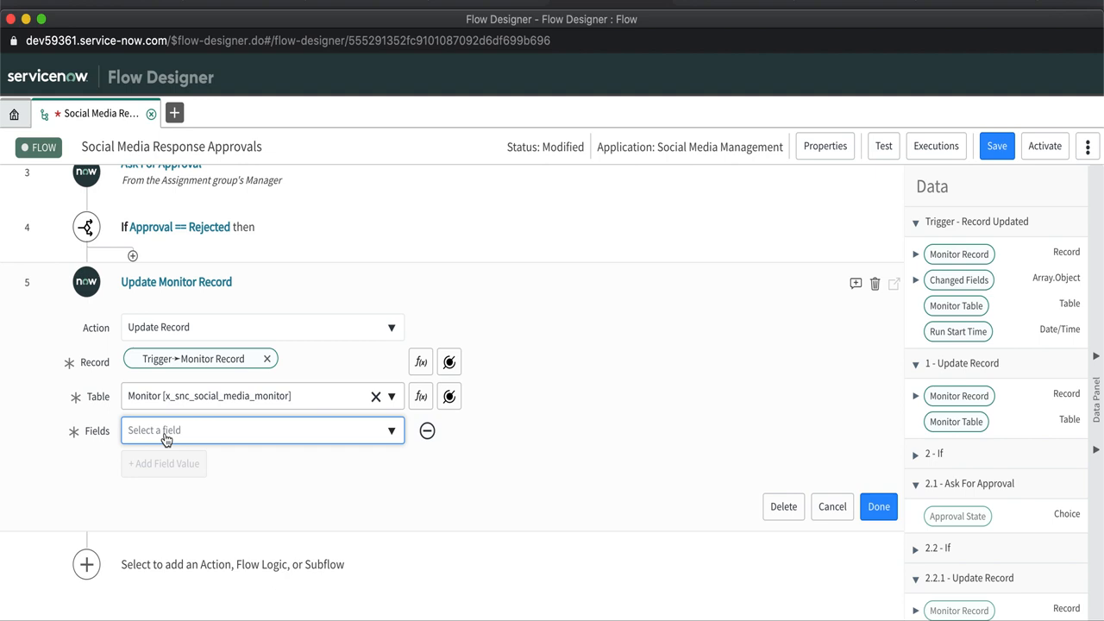
{"action": "left_click", "coordinate": [183, 431]}
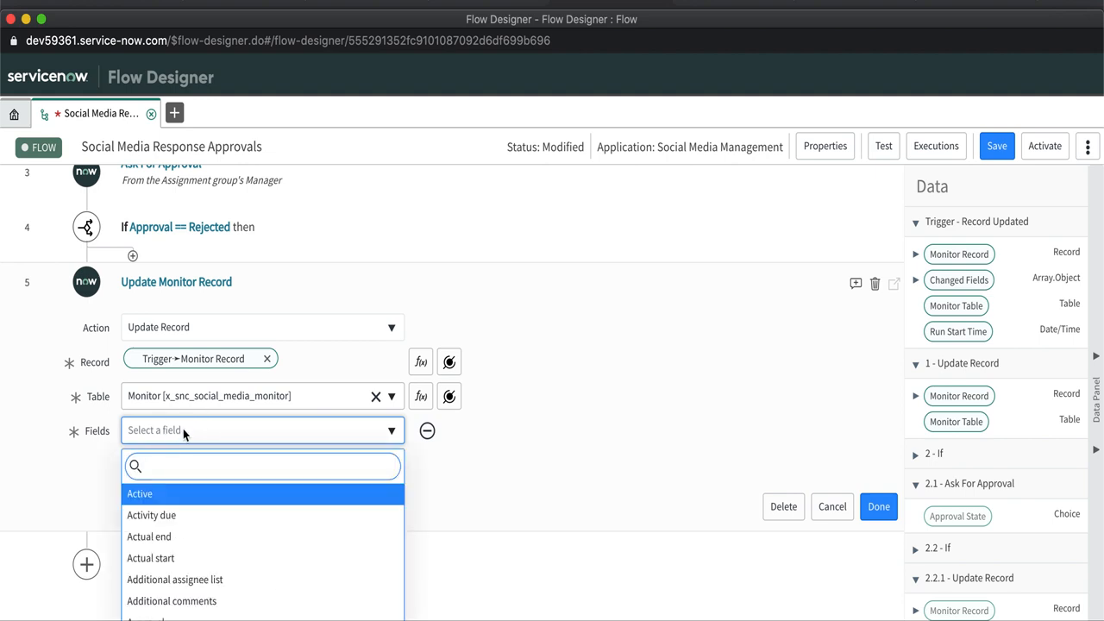
{"action": "type", "text": "state"}
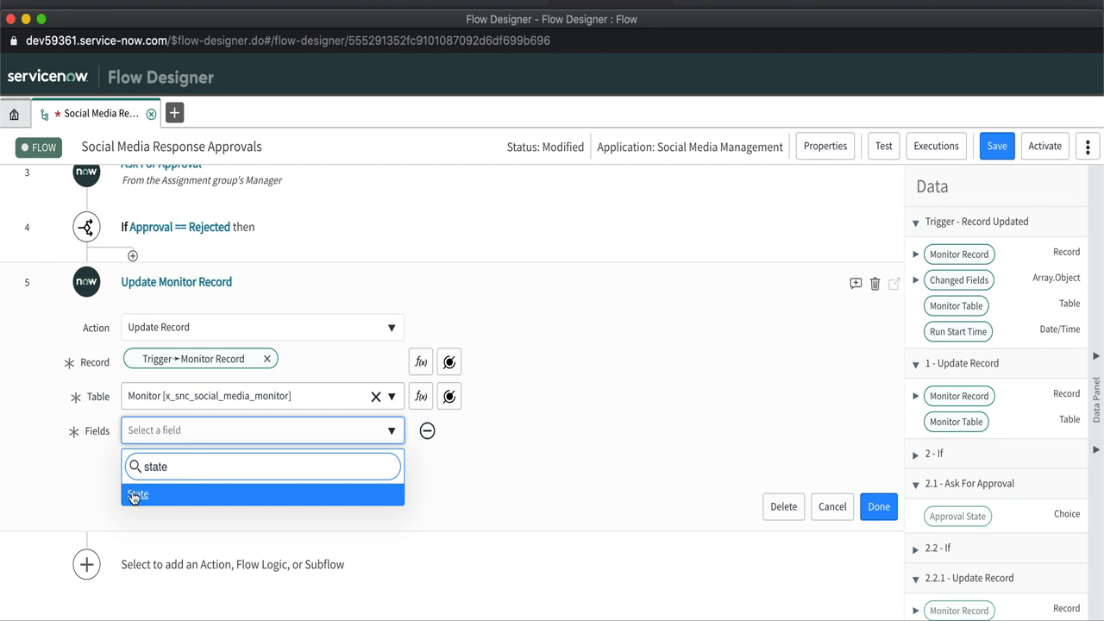
{"action": "left_click", "coordinate": [168, 490]}
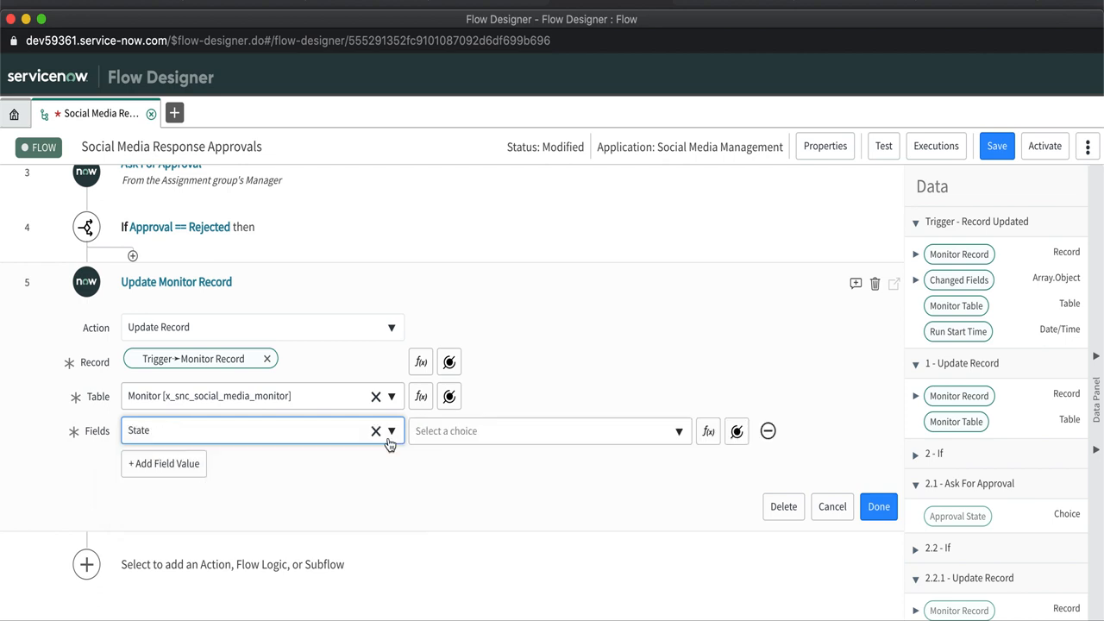
{"action": "left_click", "coordinate": [476, 436]}
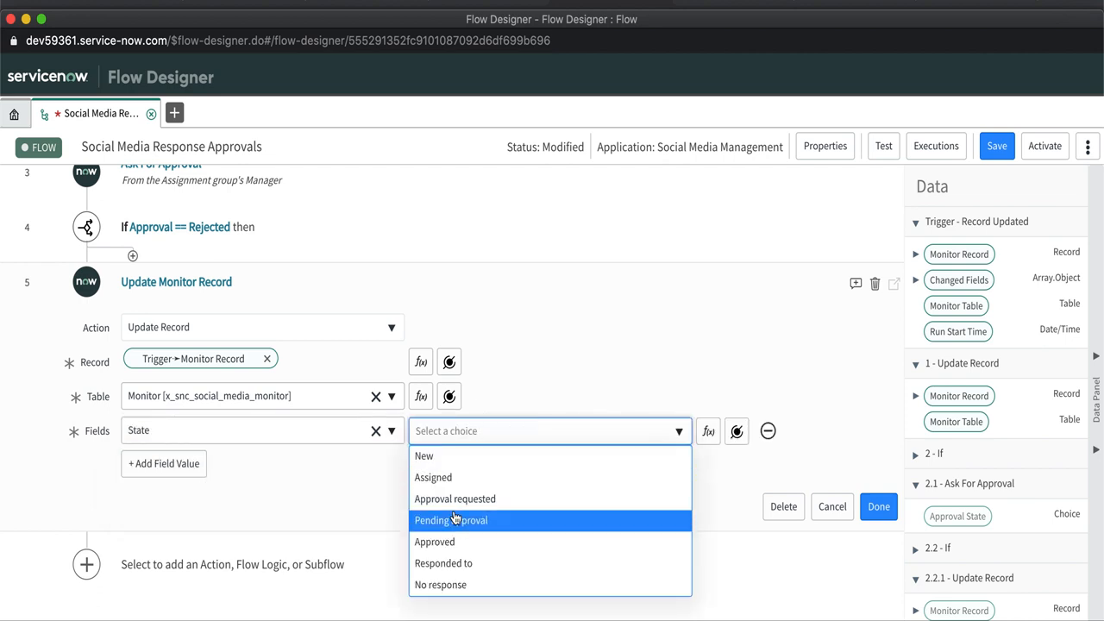
{"action": "left_click", "coordinate": [444, 477]}
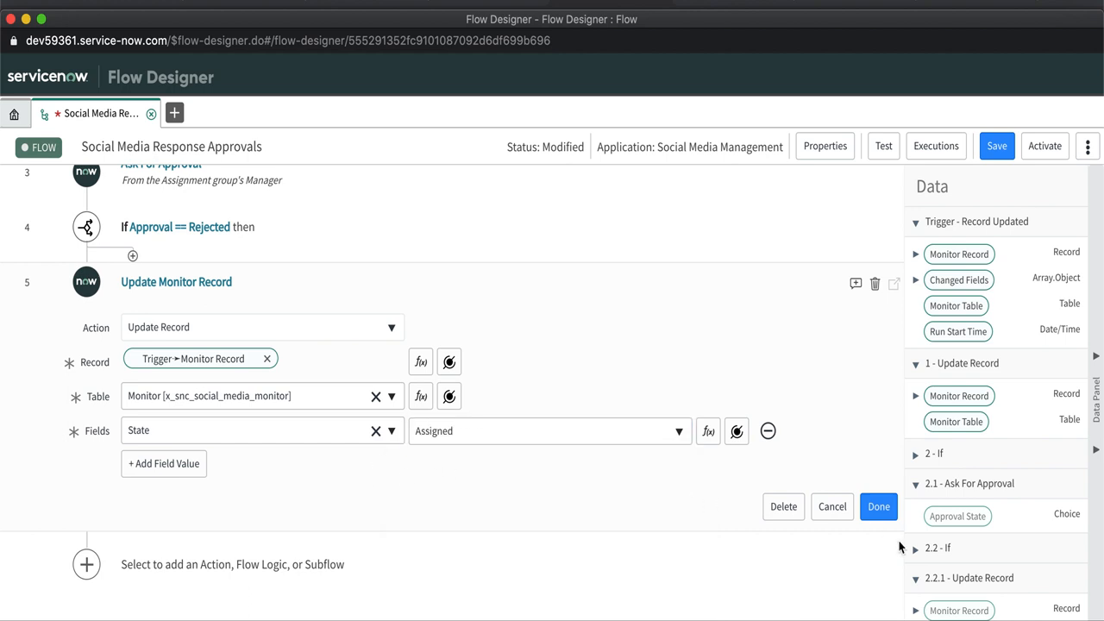
{"action": "left_click", "coordinate": [880, 509]}
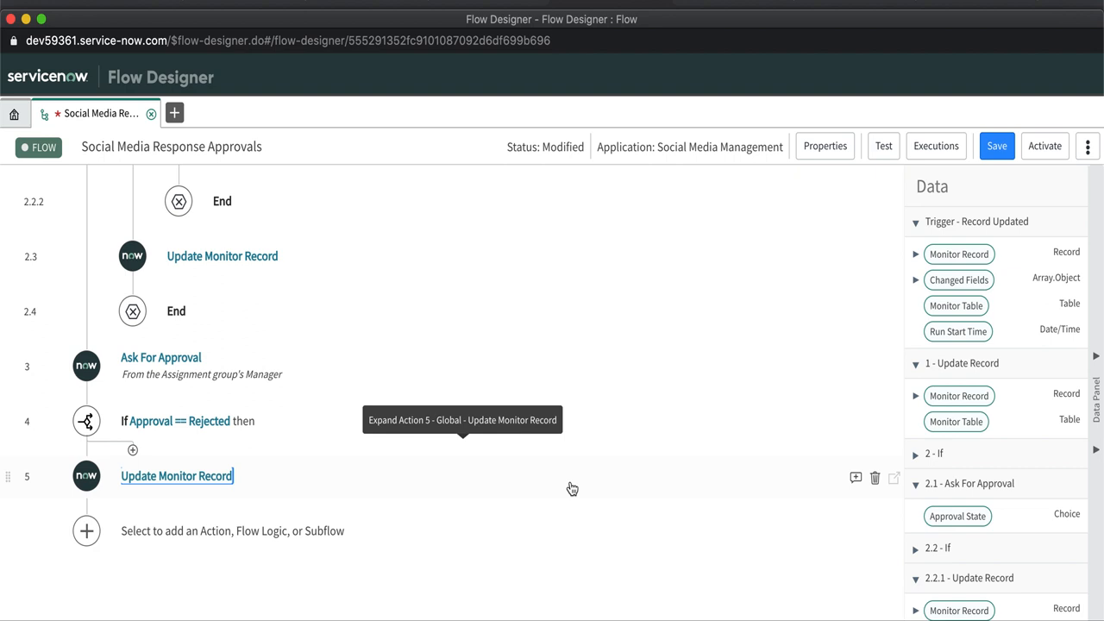
{"action": "left_click", "coordinate": [86, 533]}
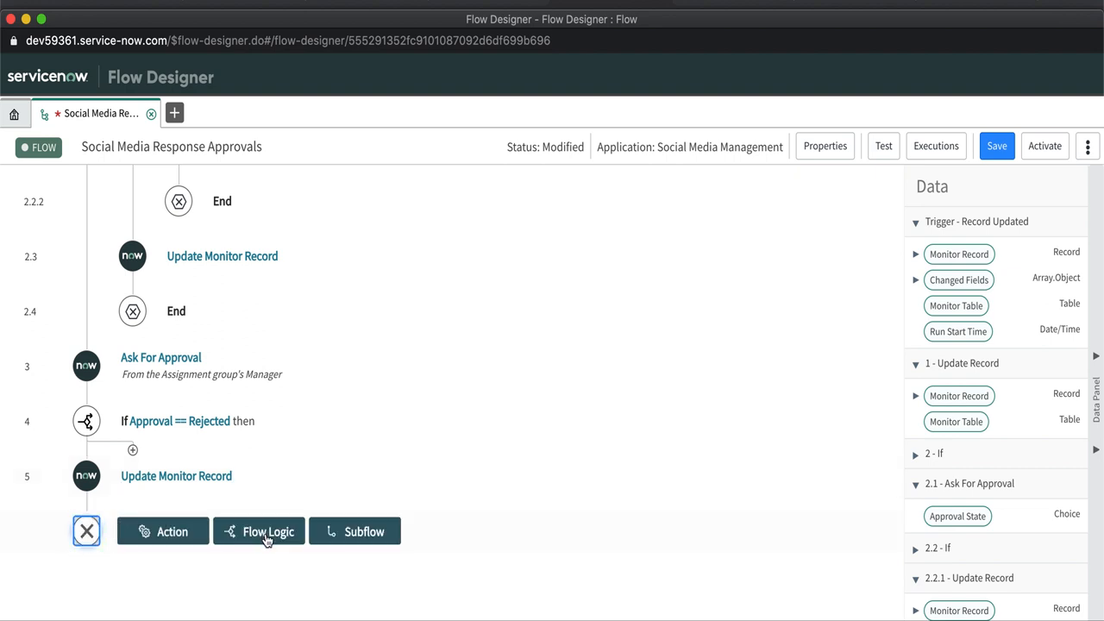
{"action": "left_click", "coordinate": [259, 533]}
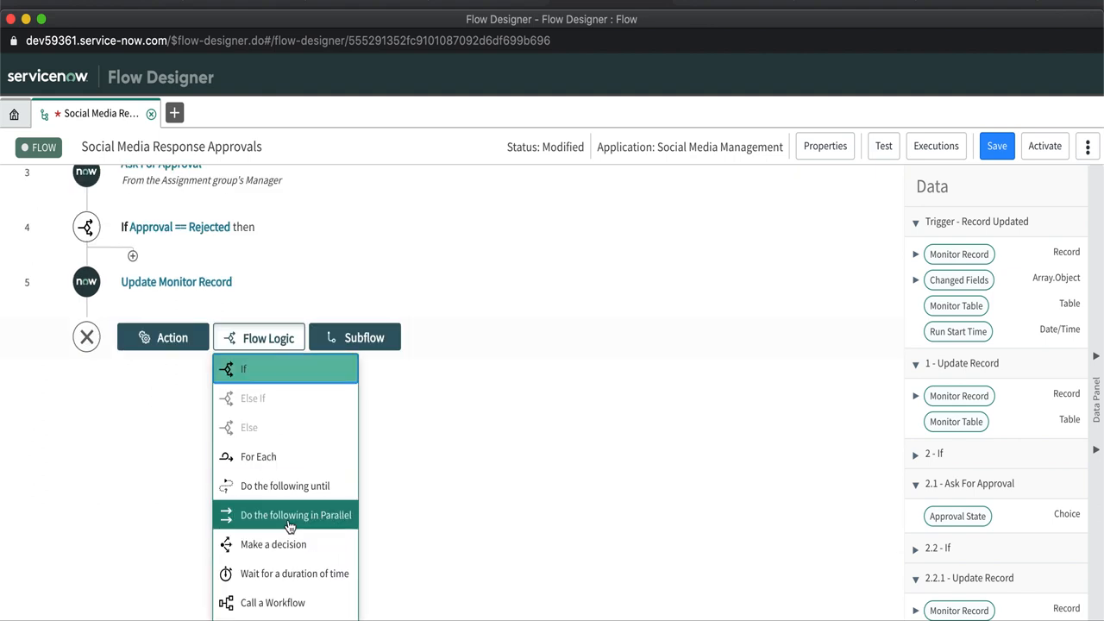
{"action": "scroll", "coordinate": [290, 523], "scroll_direction": "down", "scroll_amount": 2}
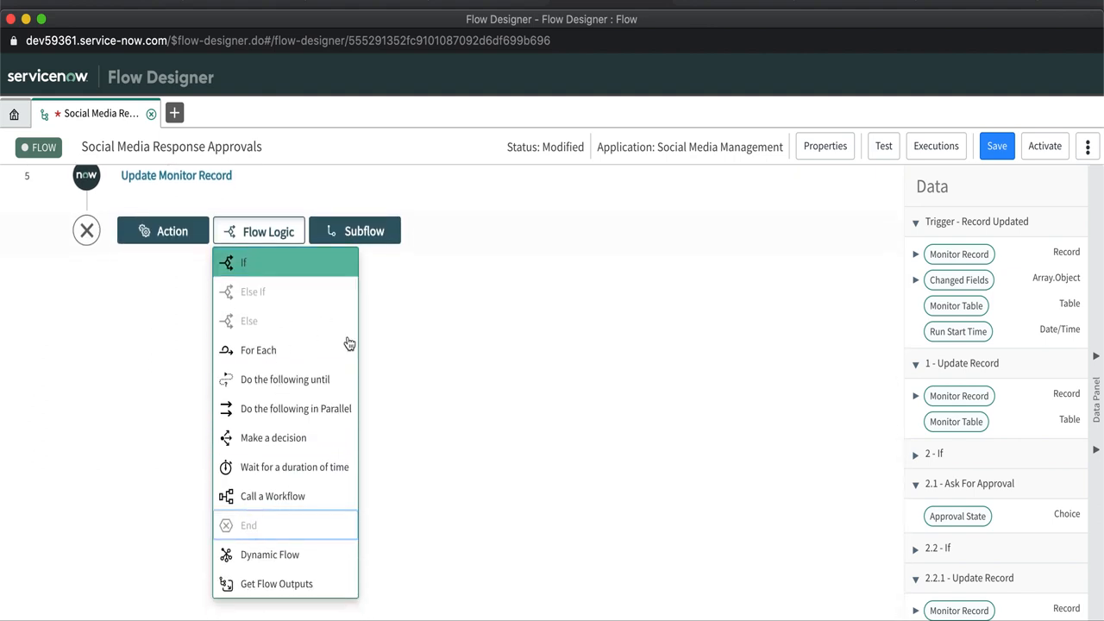
{"action": "left_click", "coordinate": [520, 419]}
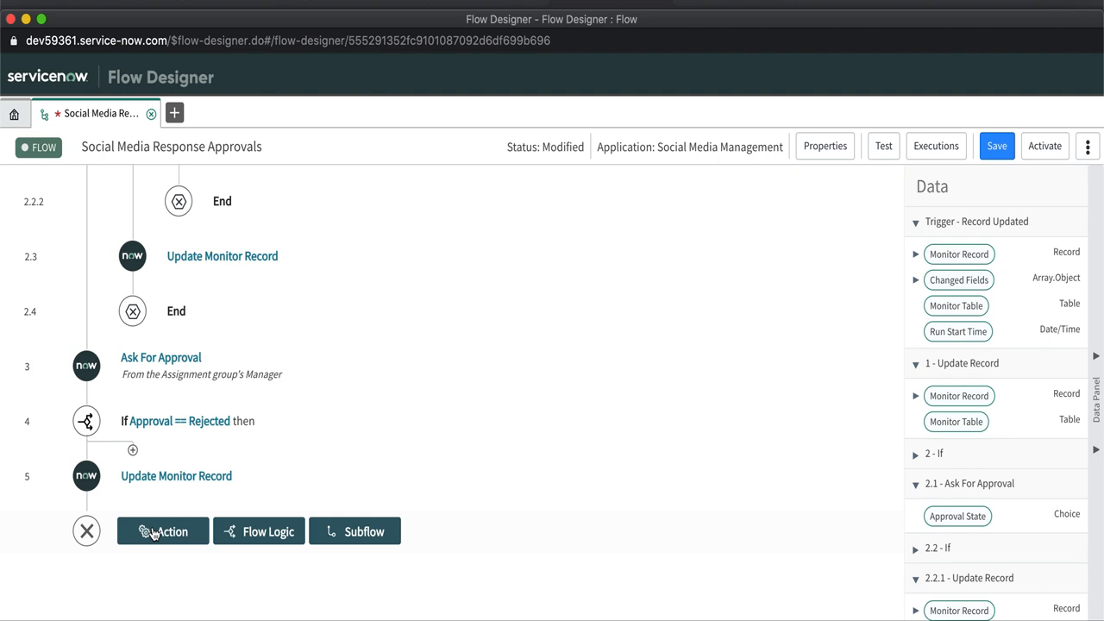
Add another Update Record action as step 6 and annotate it "State = Approved"
{"action": "left_click", "coordinate": [154, 532]}
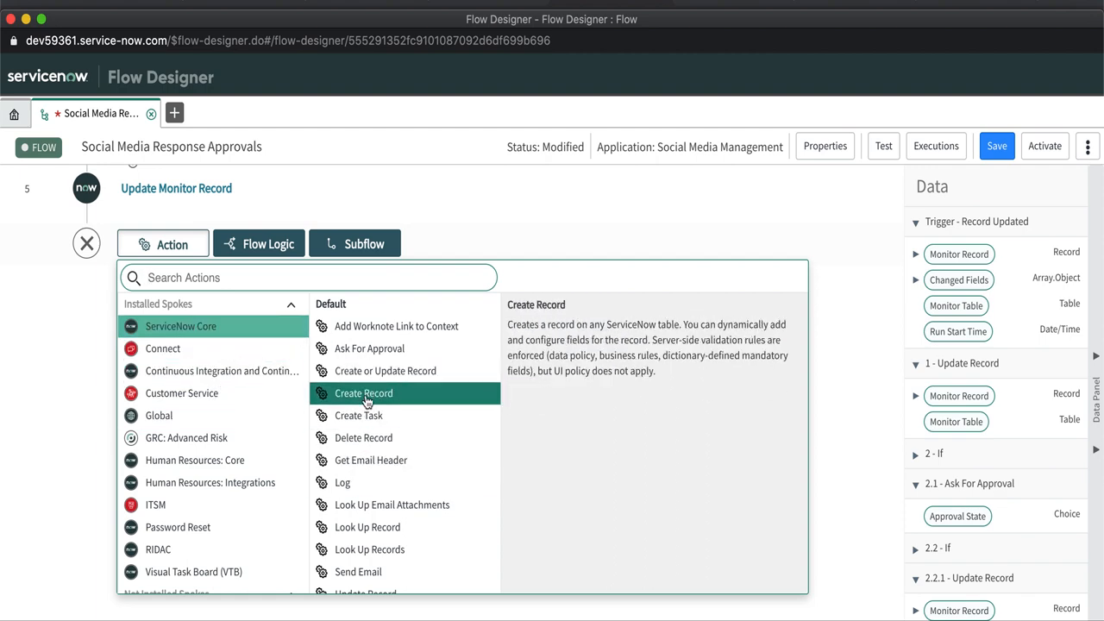
{"action": "scroll", "coordinate": [371, 509], "scroll_direction": "down", "scroll_amount": 3}
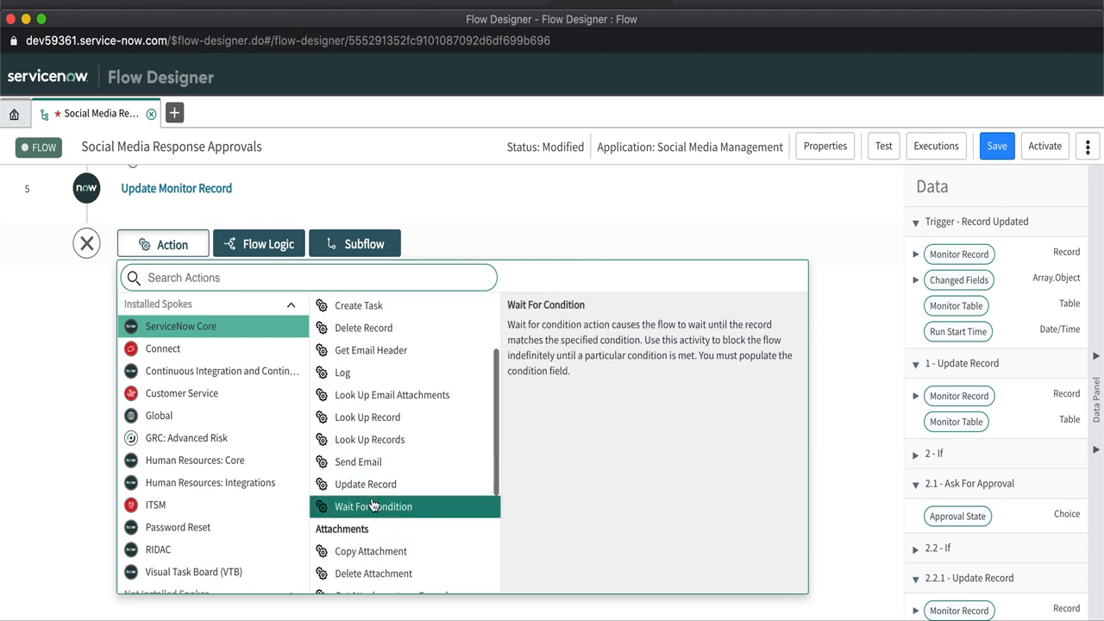
{"action": "left_click", "coordinate": [367, 487]}
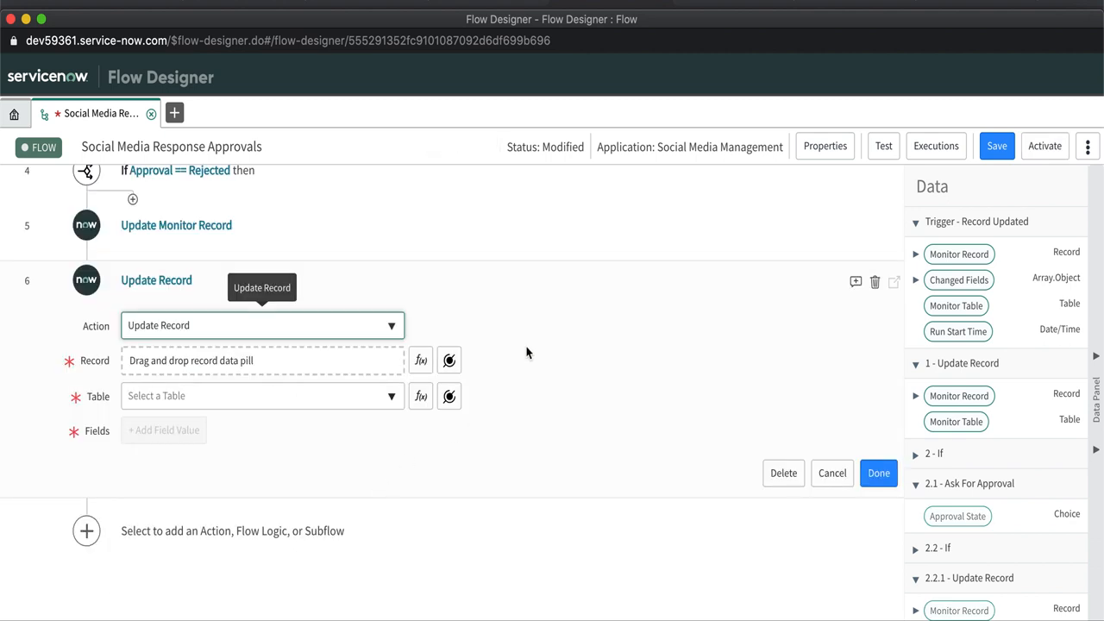
{"action": "left_click", "coordinate": [856, 283]}
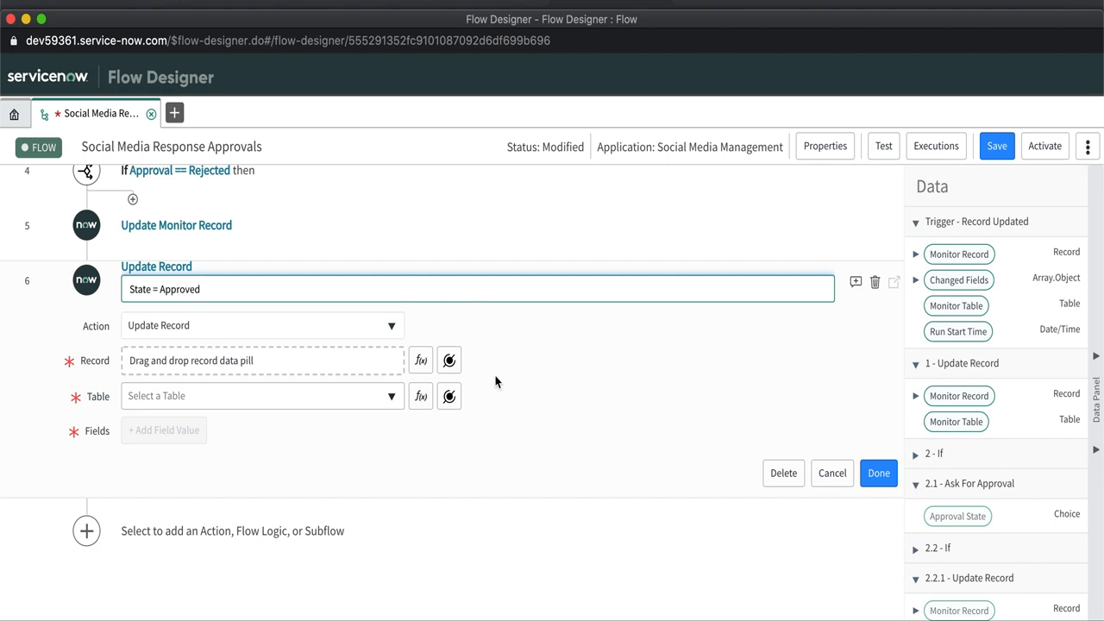
{"action": "left_click", "coordinate": [747, 372]}
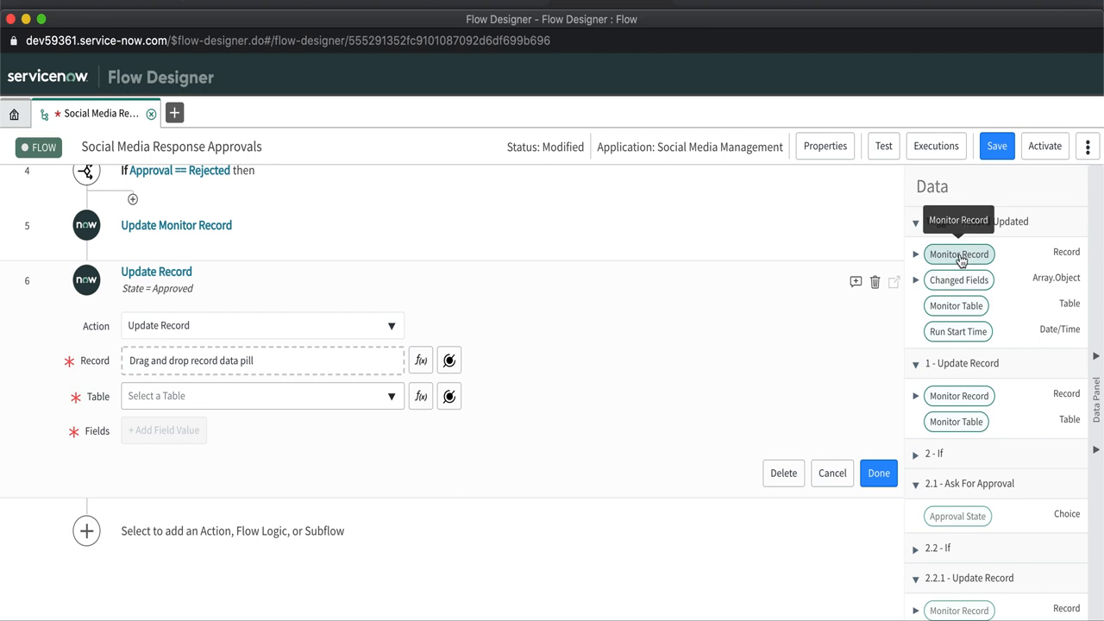
Configure step 6 to update the trigger's Monitor Record, setting its State field to Approved
{"action": "left_click_drag", "start_coordinate": [961, 260], "coordinate": [241, 371]}
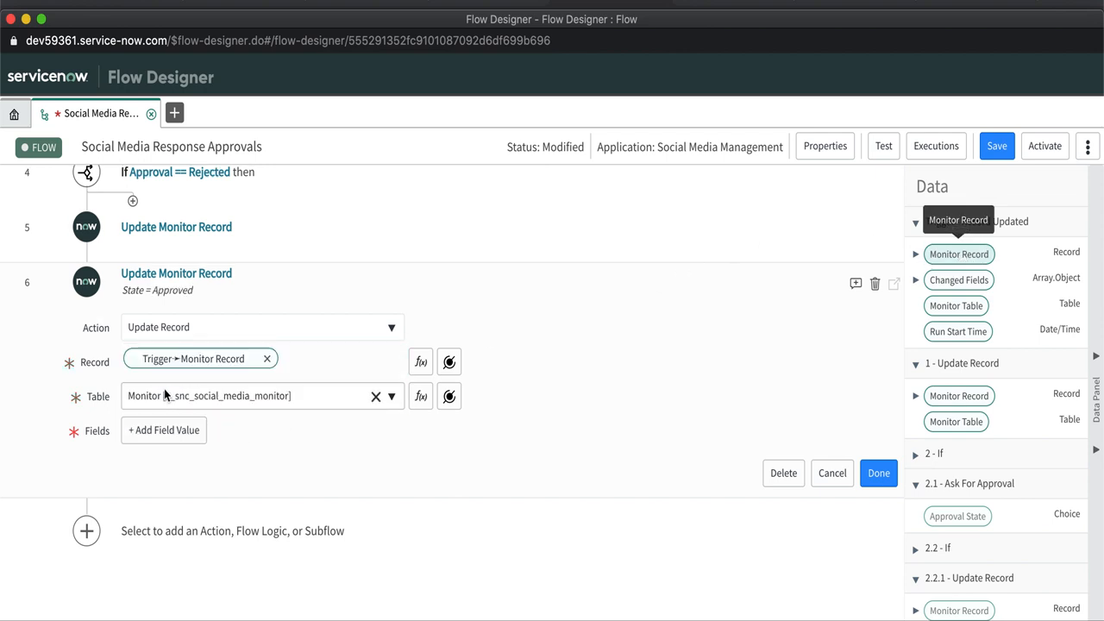
{"action": "left_click", "coordinate": [164, 436]}
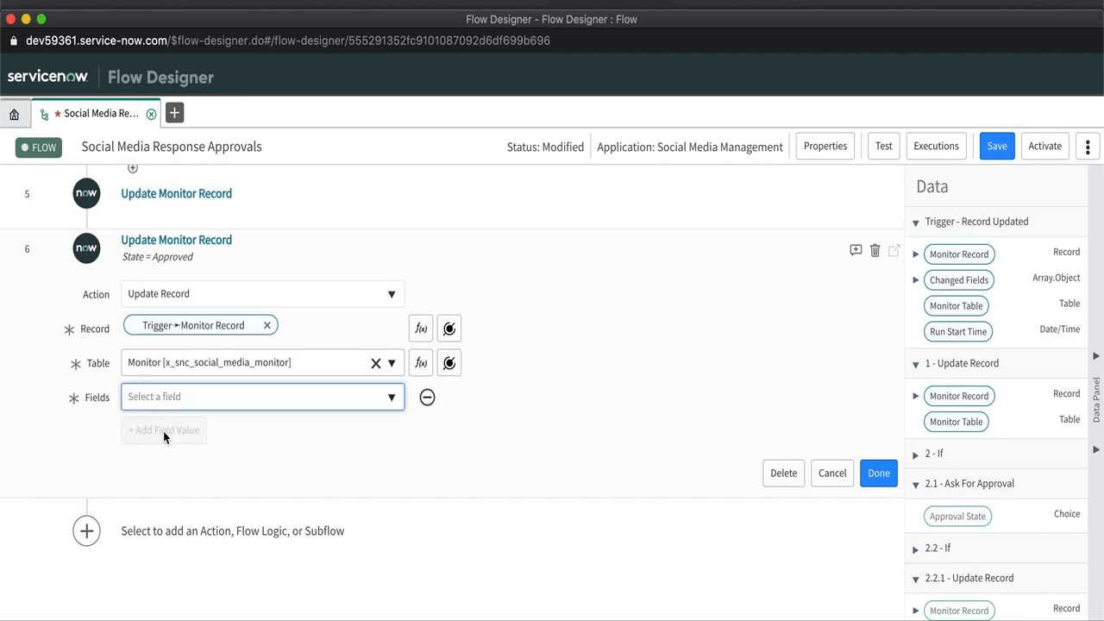
{"action": "left_click", "coordinate": [184, 396]}
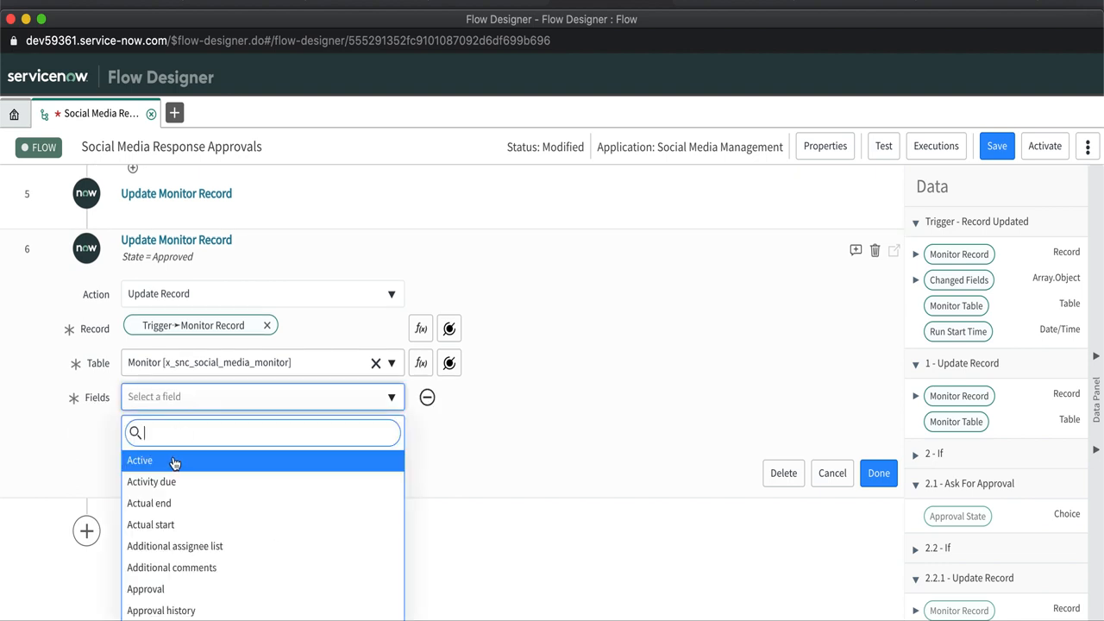
{"action": "type", "text": "state"}
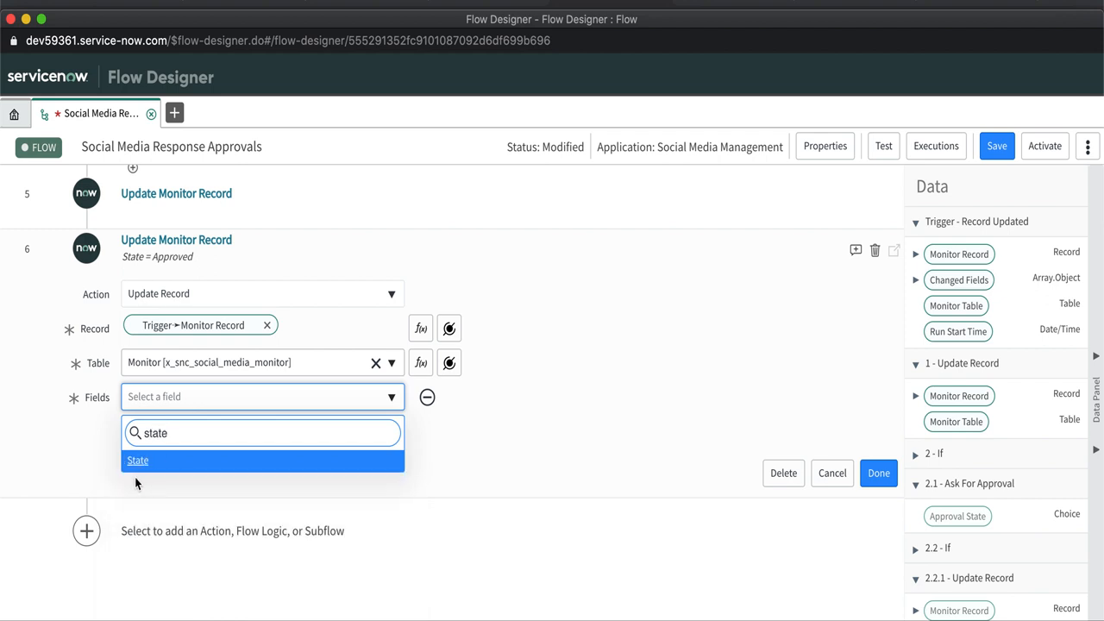
{"action": "left_click", "coordinate": [137, 465]}
{"action": "left_click", "coordinate": [511, 400]}
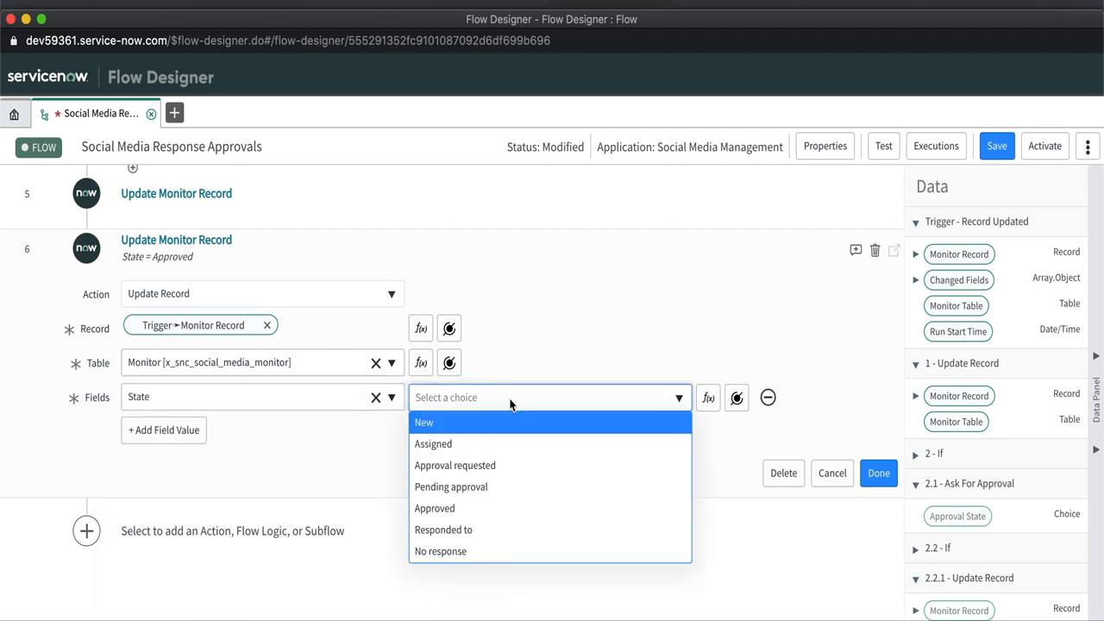
{"action": "left_click", "coordinate": [427, 508]}
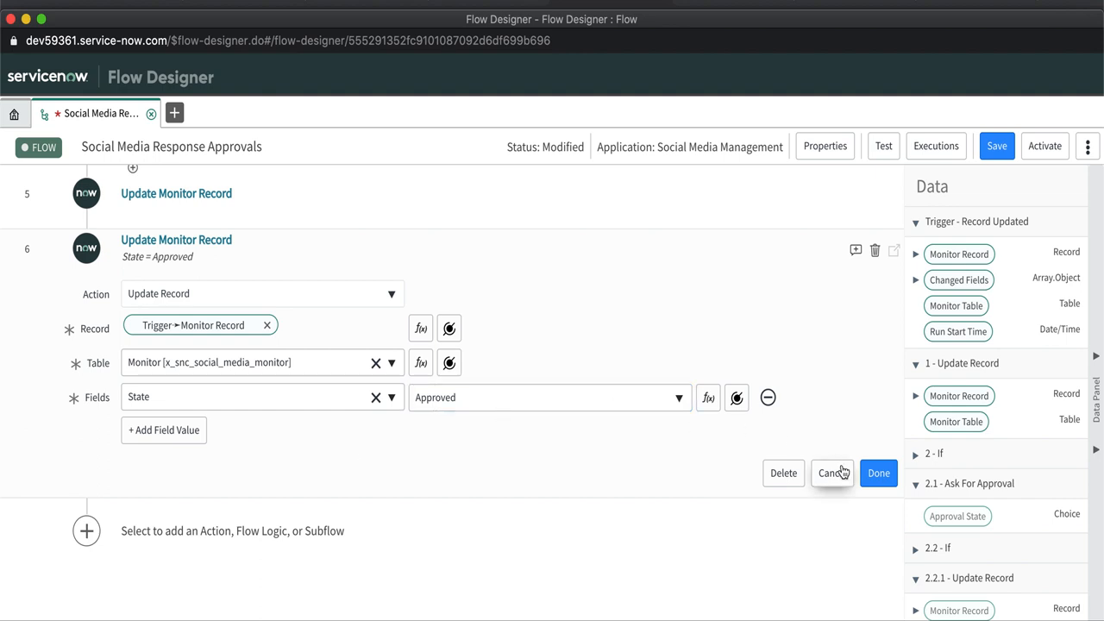
Finish editing the step 6 update action and save the flow
{"action": "left_click", "coordinate": [879, 473]}
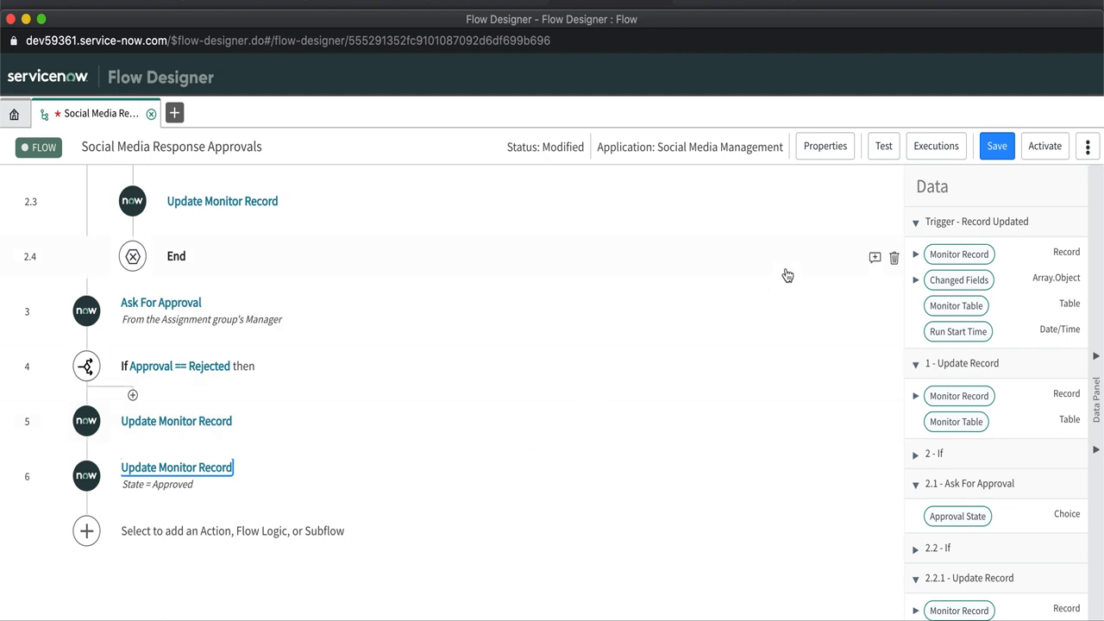
{"action": "left_click", "coordinate": [997, 149]}
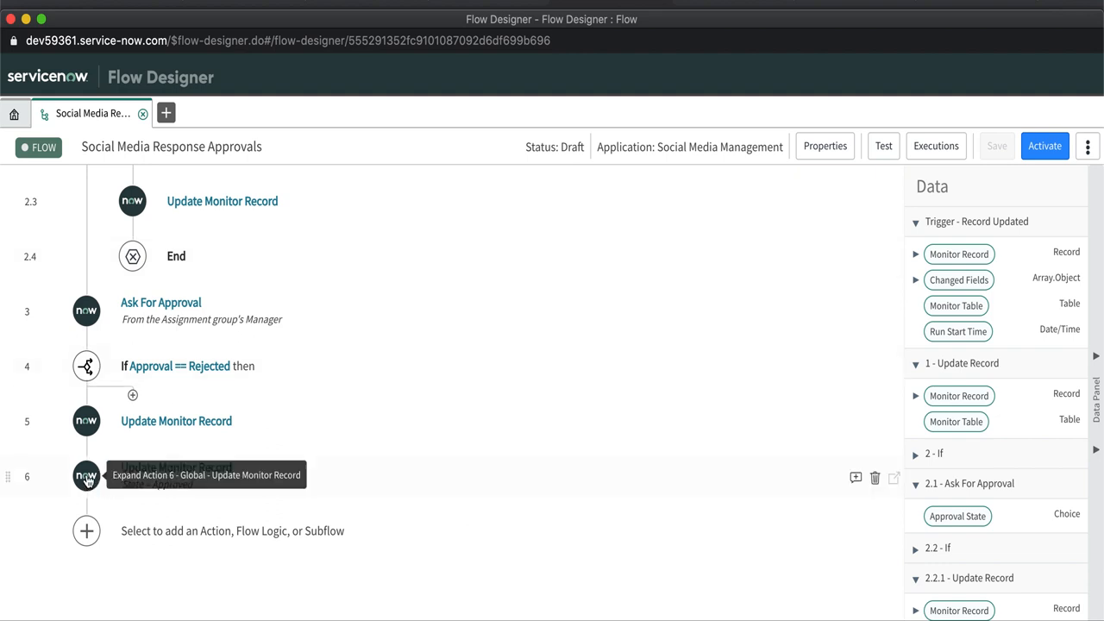
Delete the step 6 Update Monitor Record action annotated "State = Approved" from the flow
{"action": "mouse_move", "coordinate": [86, 475]}
{"action": "left_mouse_down"}
{"action": "mouse_move", "coordinate": [148, 426]}
{"action": "mouse_move", "coordinate": [136, 404]}
{"action": "mouse_move", "coordinate": [86, 474]}
{"action": "left_mouse_up"}
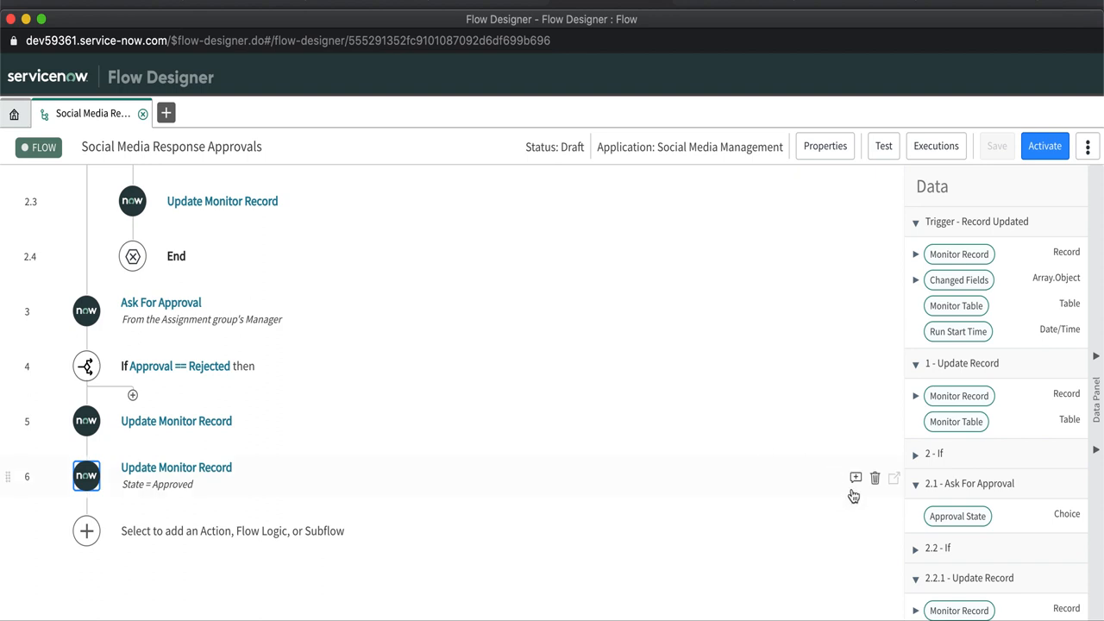
{"action": "left_click", "coordinate": [876, 478]}
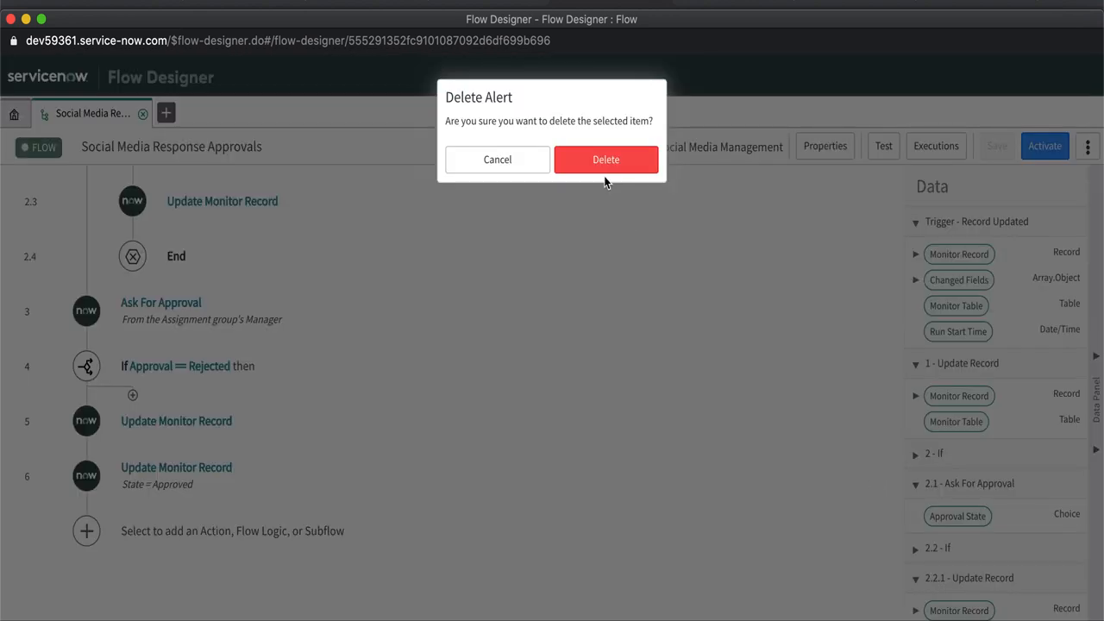
{"action": "left_click", "coordinate": [572, 160]}
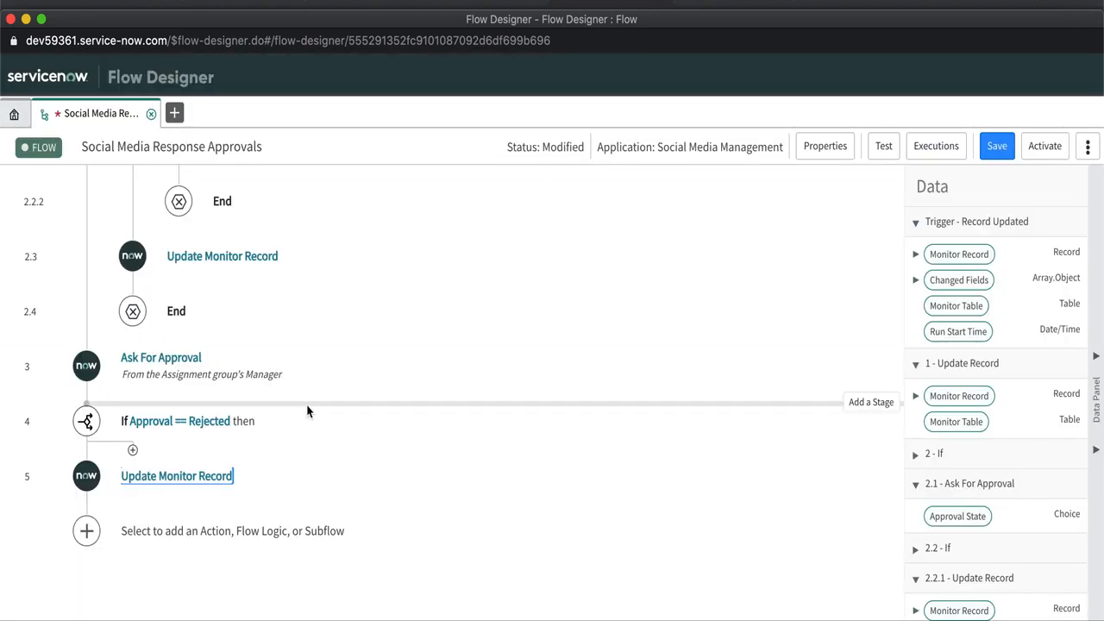
Add an Update Record action inside the step 4 "Approval == Rejected" branch, with the trigger's Monitor Record as its record
{"action": "left_click", "coordinate": [135, 452]}
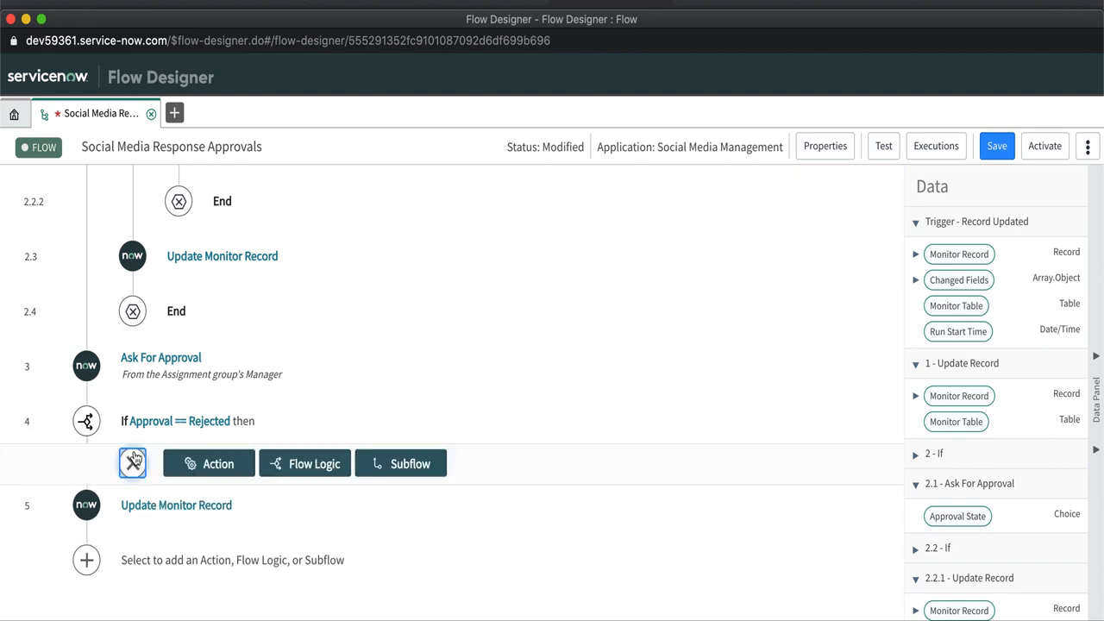
{"action": "left_click", "coordinate": [215, 470]}
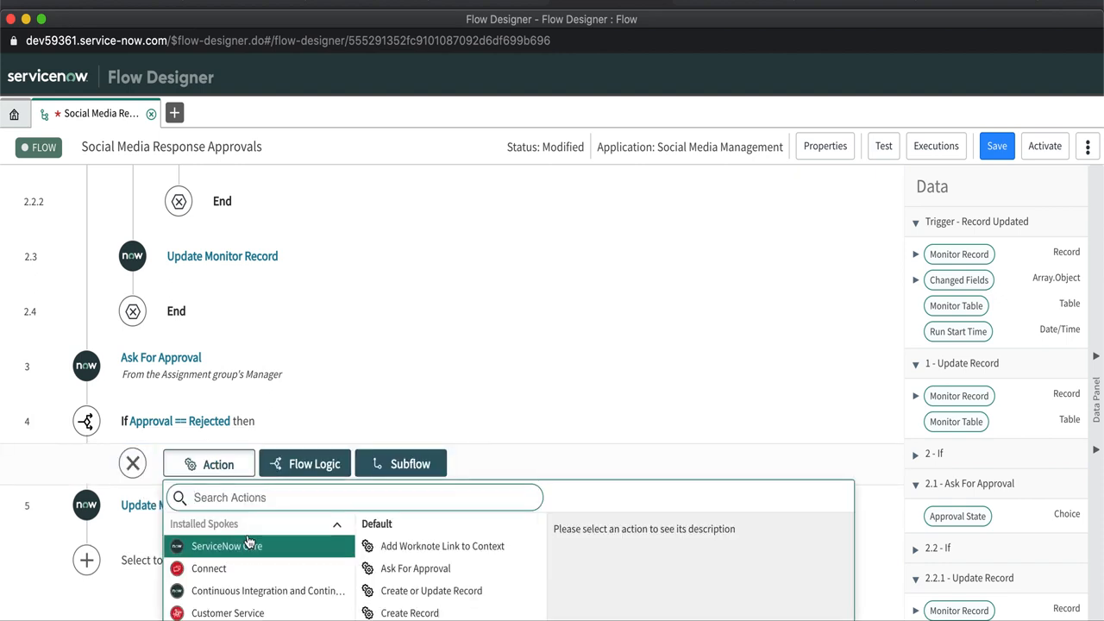
{"action": "scroll", "coordinate": [432, 556], "scroll_direction": "down", "scroll_amount": 3}
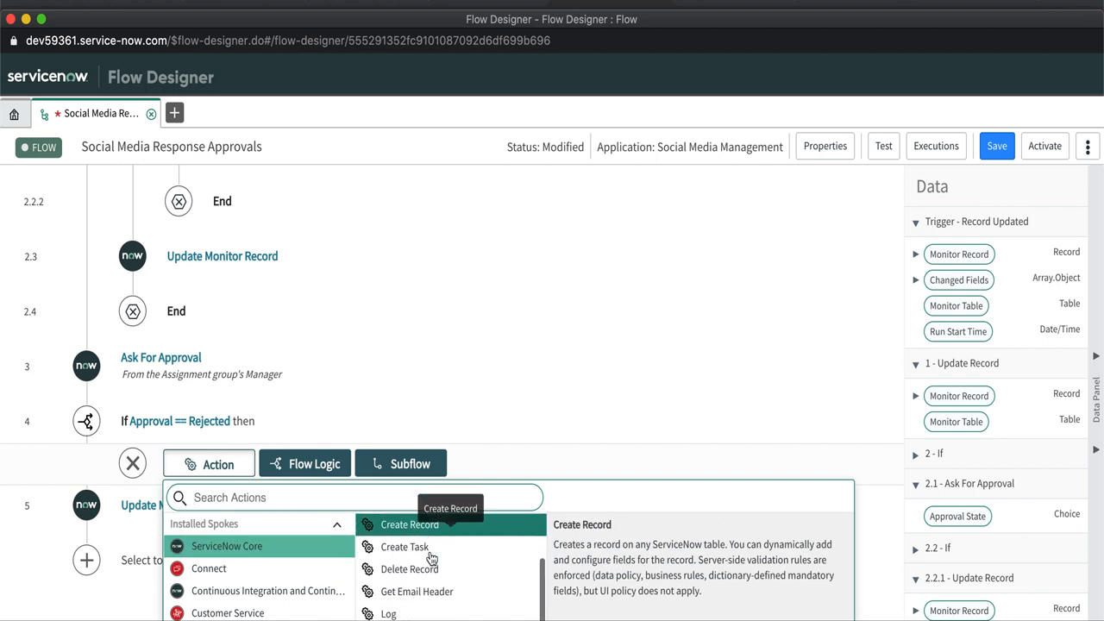
{"action": "scroll", "coordinate": [432, 558], "scroll_direction": "down", "scroll_amount": 4}
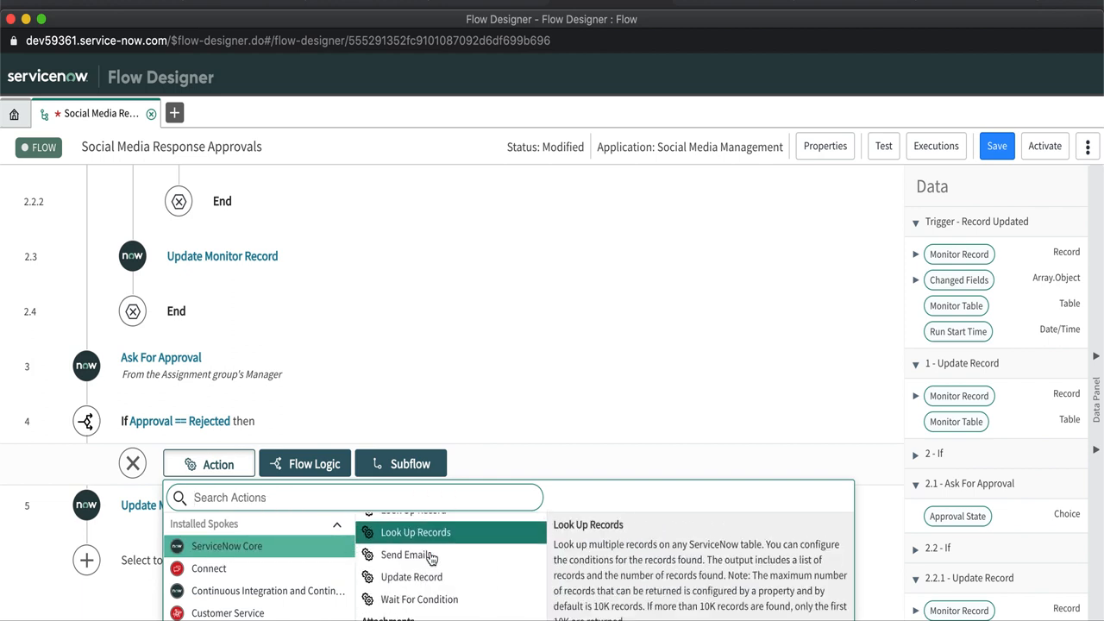
{"action": "scroll", "coordinate": [432, 558], "scroll_direction": "down", "scroll_amount": 1}
{"action": "left_click", "coordinate": [422, 563]}
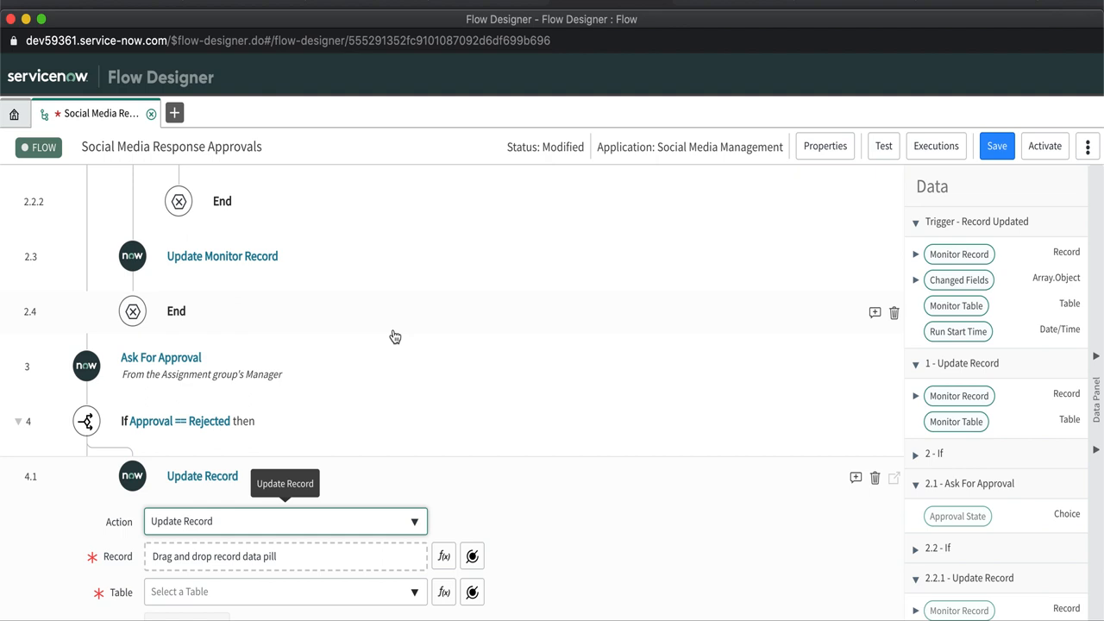
{"action": "scroll", "coordinate": [489, 420], "scroll_direction": "down", "scroll_amount": 2}
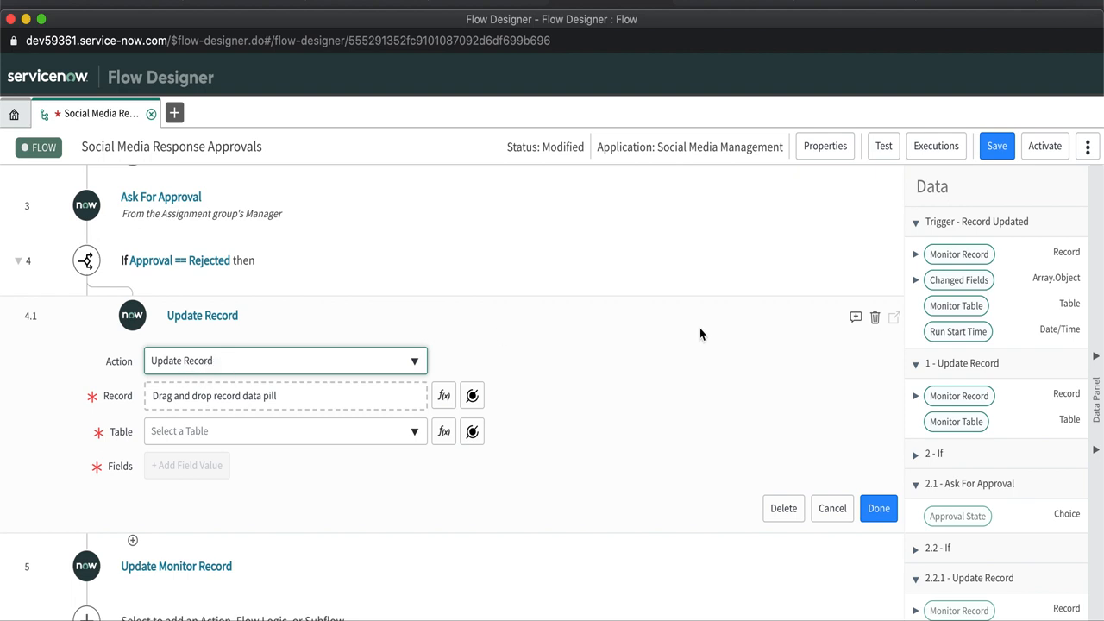
{"action": "left_click_drag", "start_coordinate": [957, 257], "coordinate": [197, 397]}
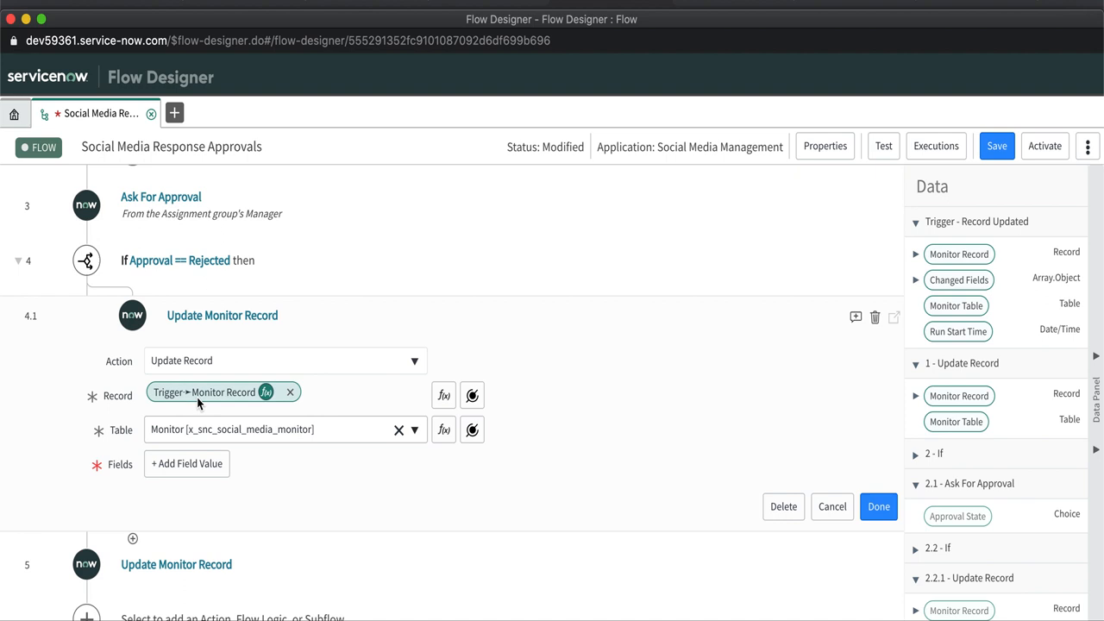
Add the State field with the value Approved to the step 4.1 update action
{"action": "scroll", "coordinate": [291, 457], "scroll_direction": "down", "scroll_amount": 2}
{"action": "left_click", "coordinate": [185, 377]}
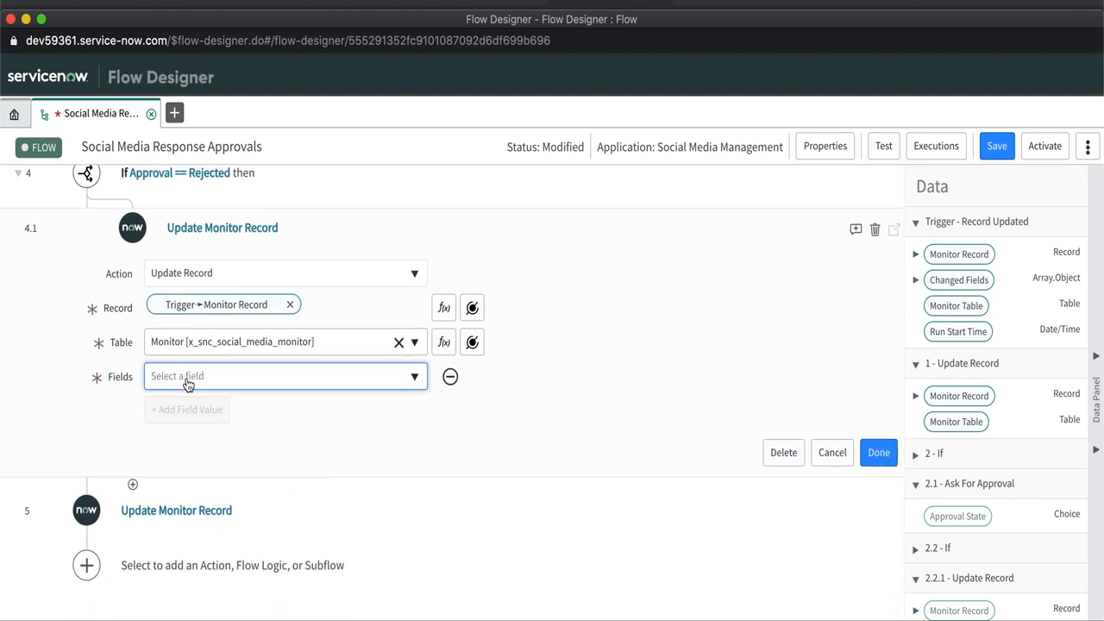
{"action": "left_click", "coordinate": [241, 378]}
{"action": "type", "text": "state"}
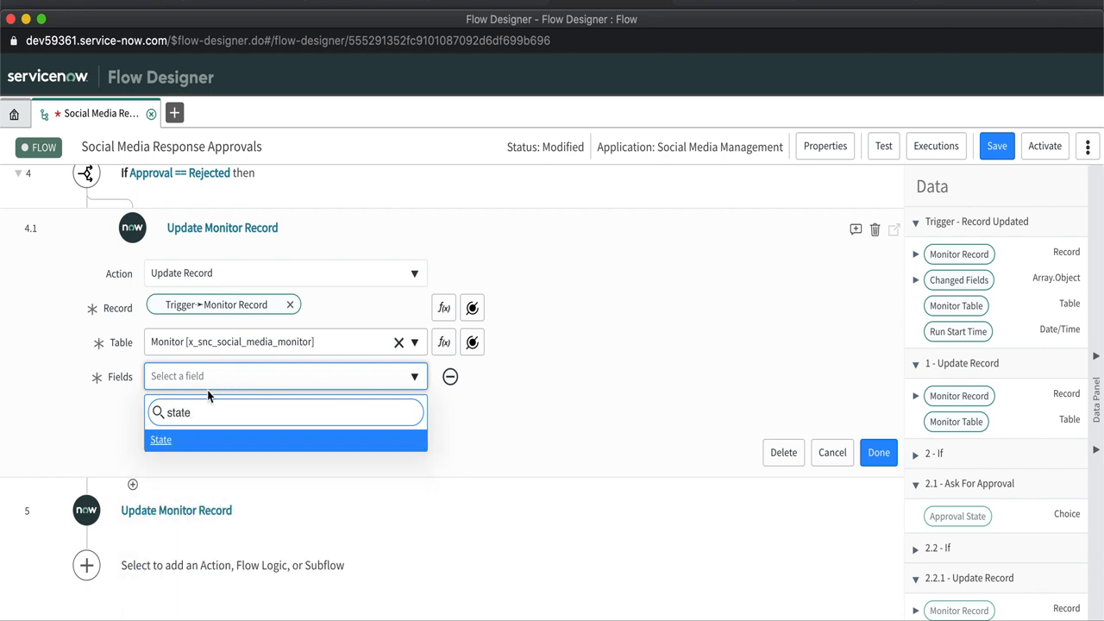
{"action": "left_click", "coordinate": [159, 440]}
{"action": "left_click", "coordinate": [517, 381]}
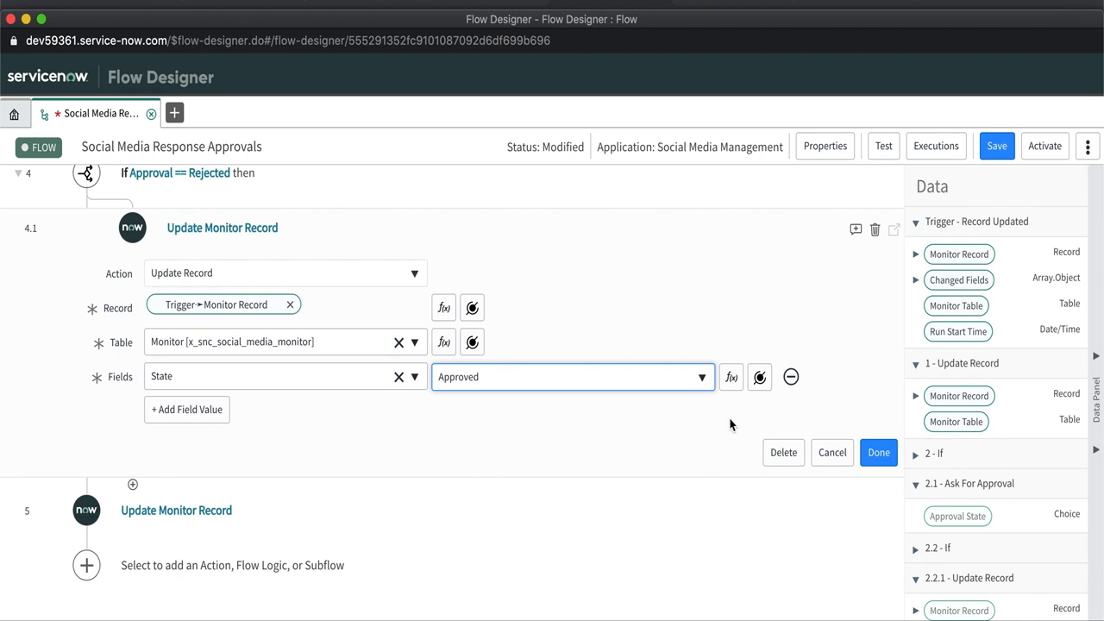
Annotate the step 4.1 update action "State = Approved" and finish editing it
{"action": "scroll", "coordinate": [617, 426], "scroll_direction": "up", "scroll_amount": 2}
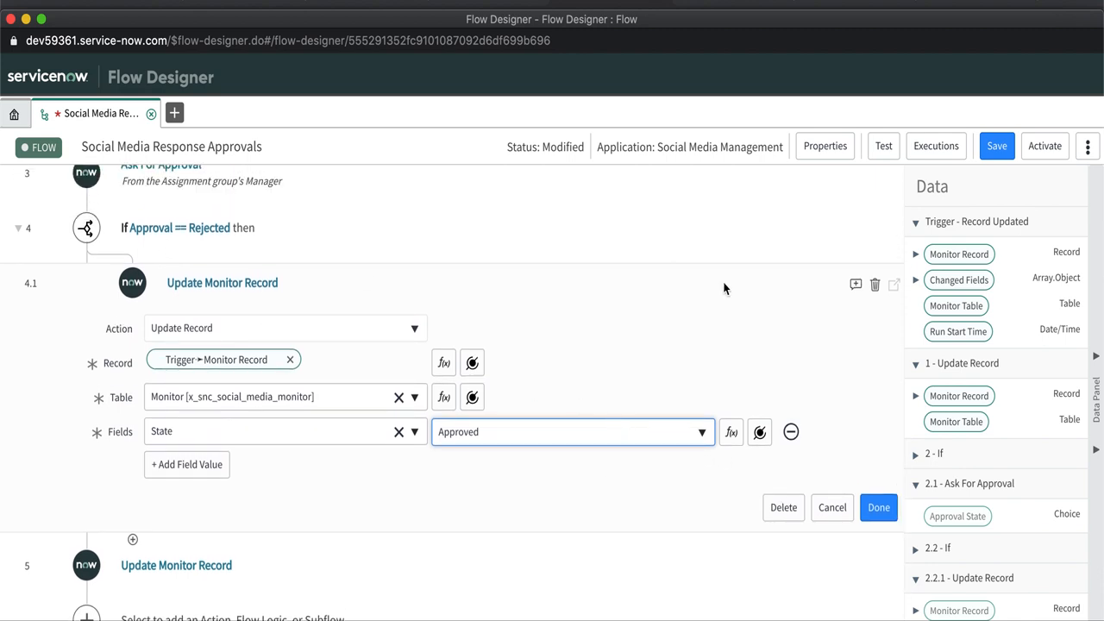
{"action": "left_click", "coordinate": [855, 286]}
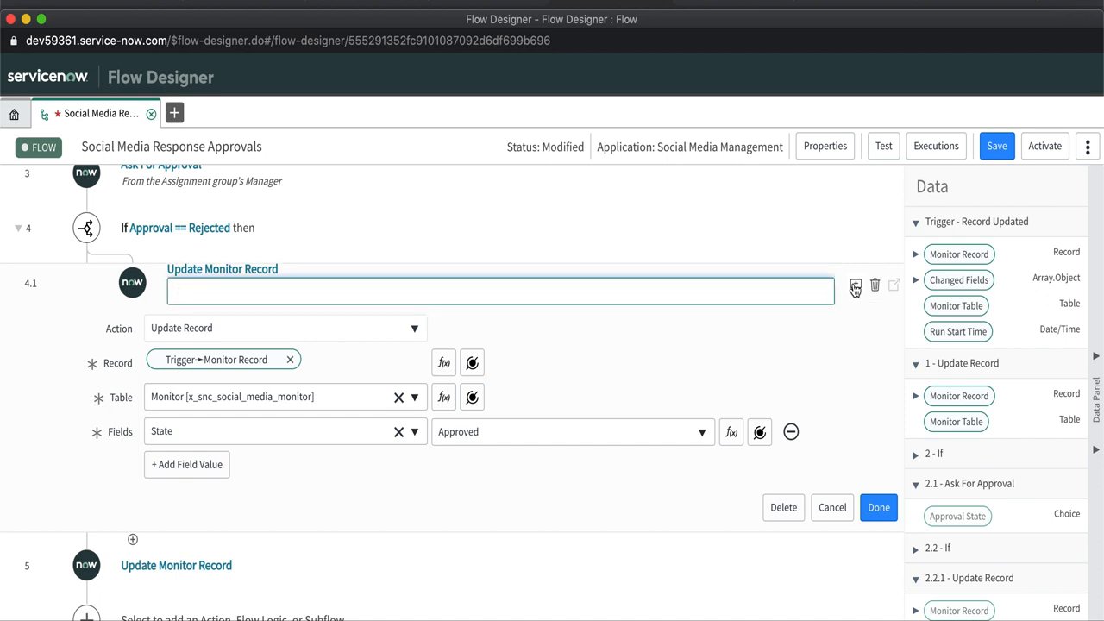
{"action": "type", "text": "S"}
{"action": "type", "text": "tate = Approved"}
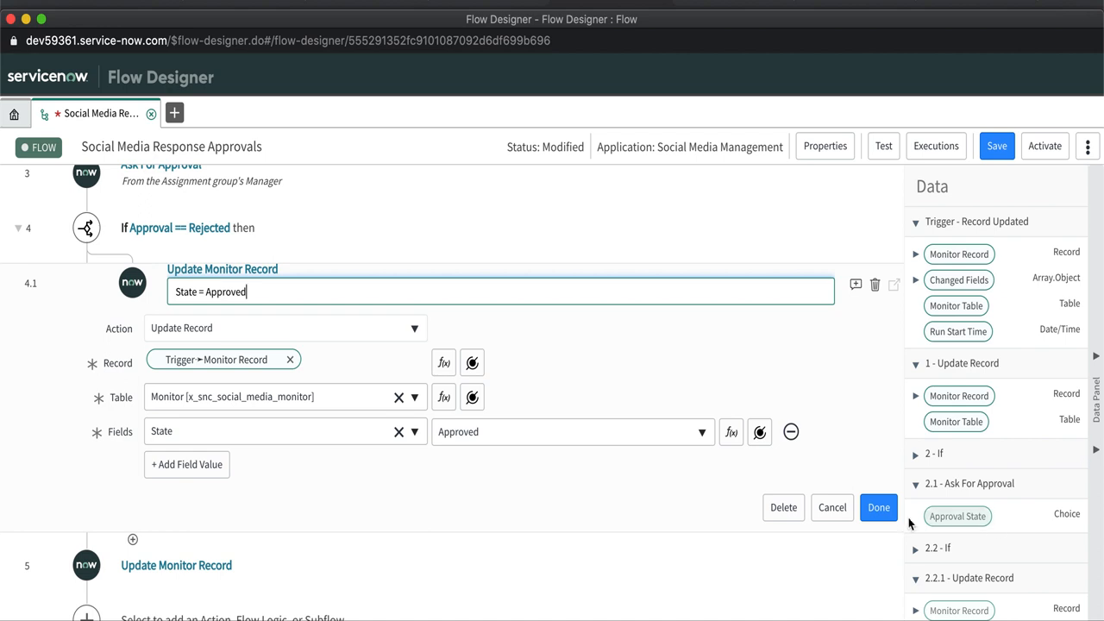
{"action": "left_click", "coordinate": [880, 507]}
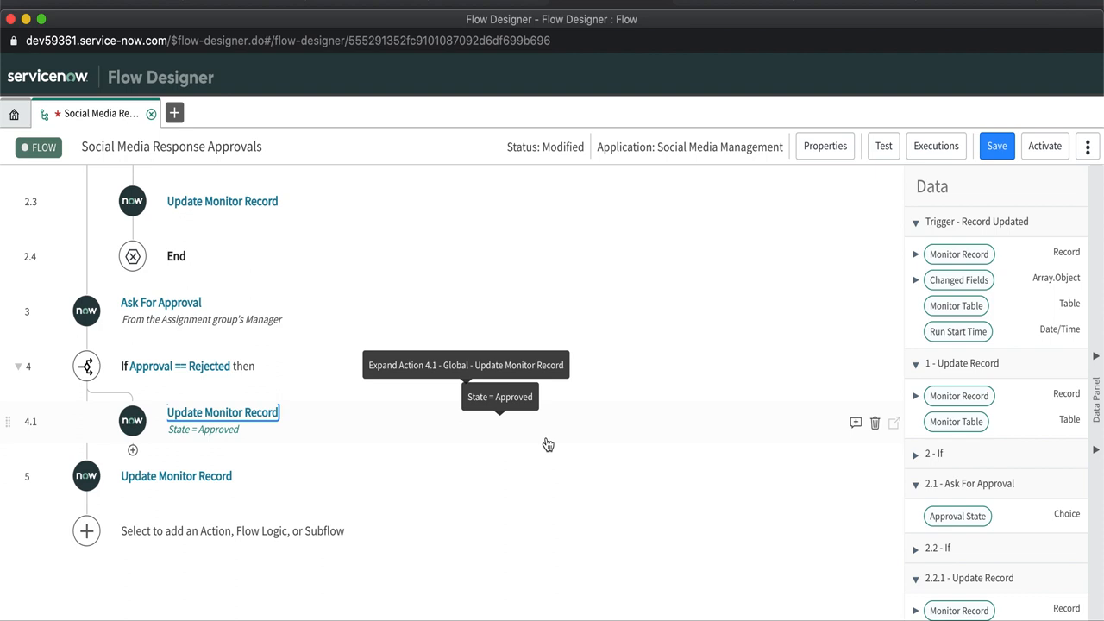
Add an End flow logic below the step 4.1 update action, inside the "Approval == Rejected" branch
{"action": "left_click", "coordinate": [134, 451]}
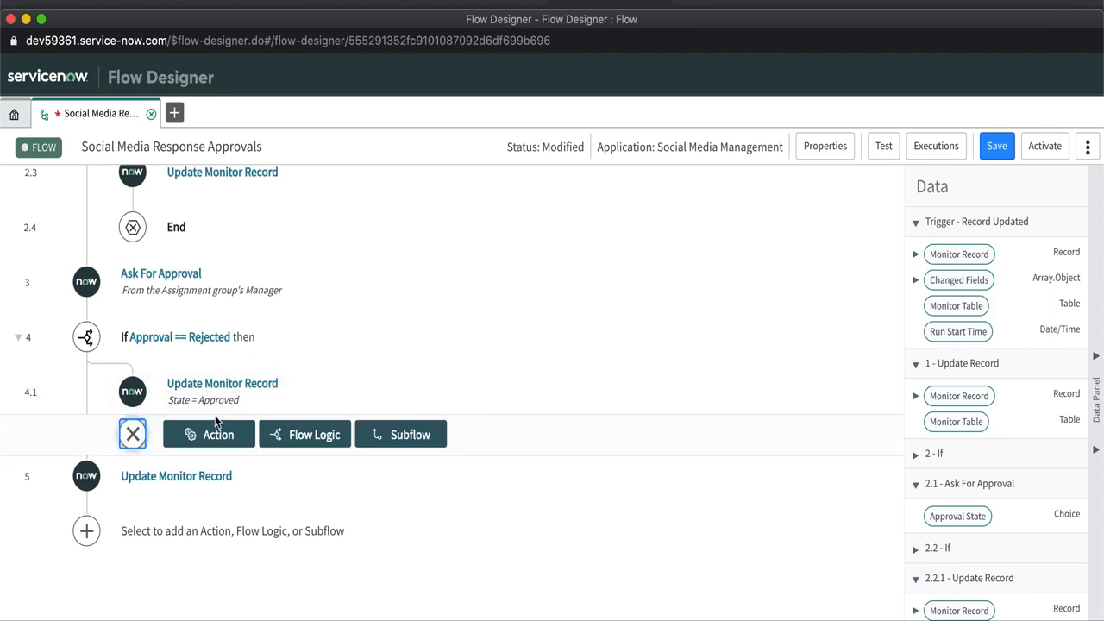
{"action": "left_click", "coordinate": [308, 436]}
{"action": "scroll", "coordinate": [302, 509], "scroll_direction": "down", "scroll_amount": 3}
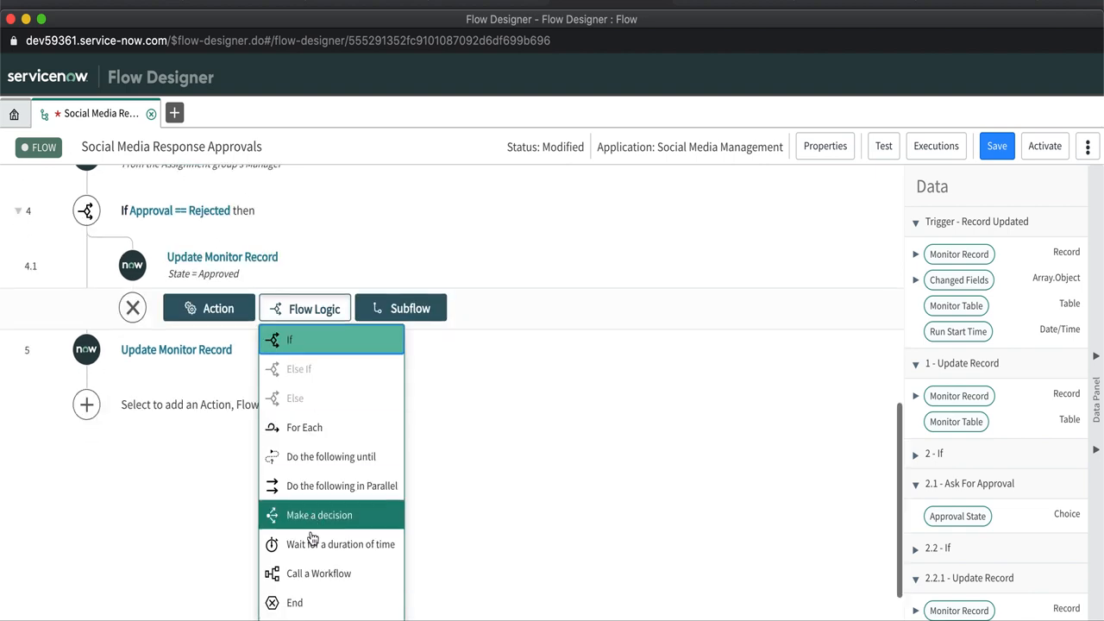
{"action": "left_click", "coordinate": [296, 541]}
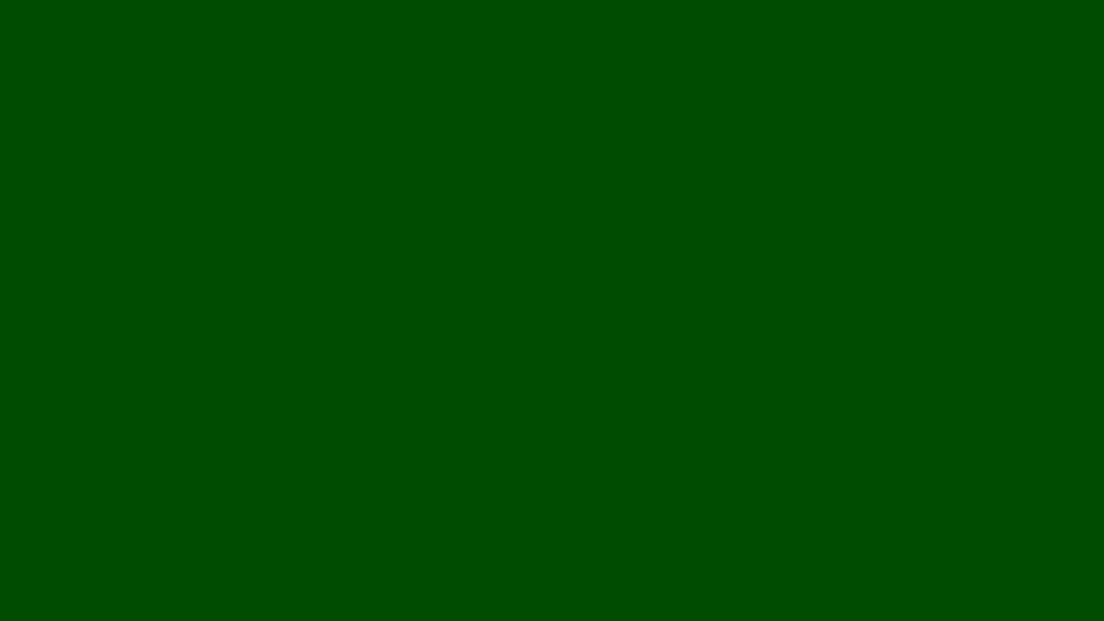